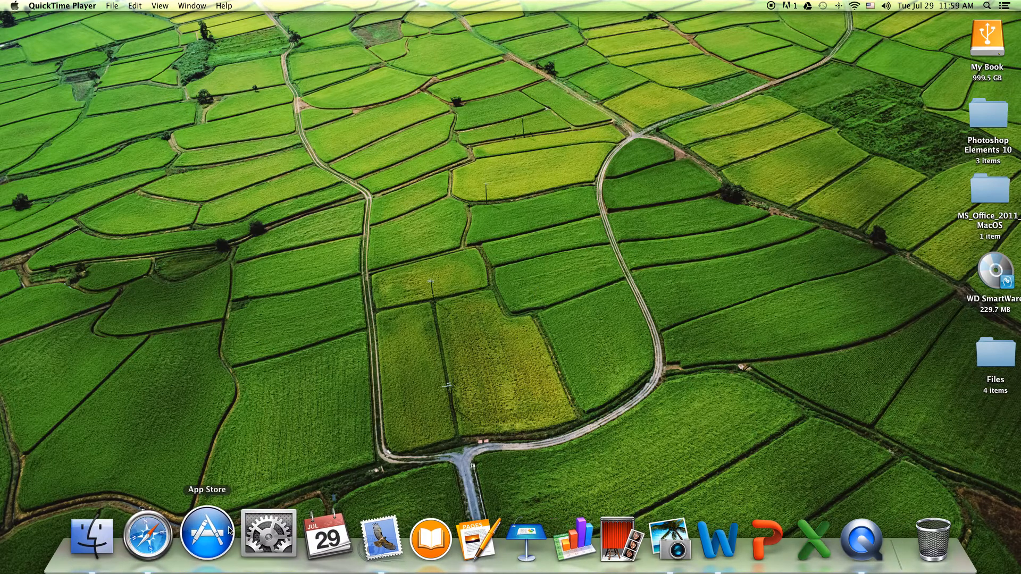
# - Launch Safari from the Dock
pyautogui.click(164, 532)
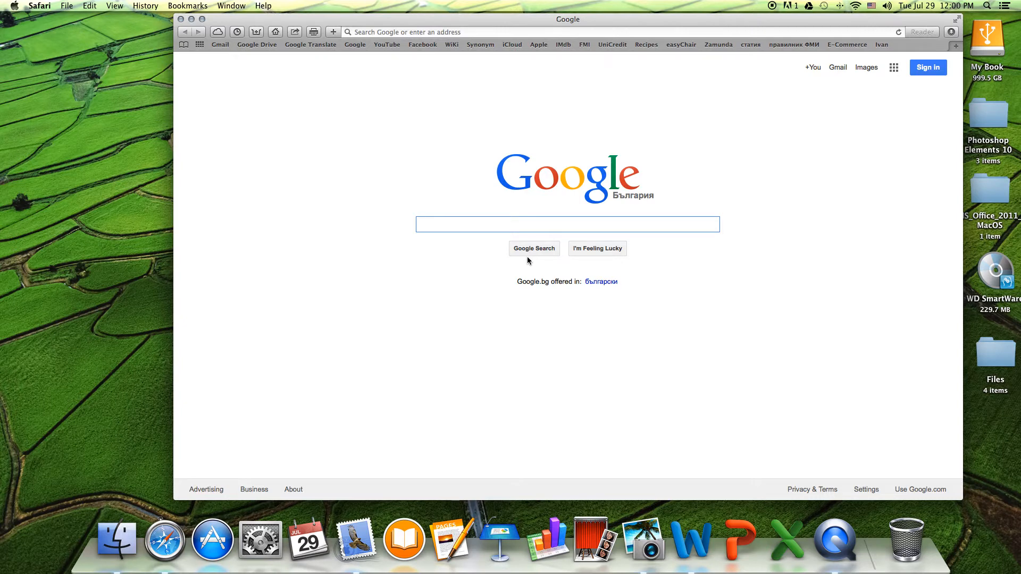
# - Search Google for 'Google Drive' and open the Google Drive result
pyautogui.write('Google Dr')
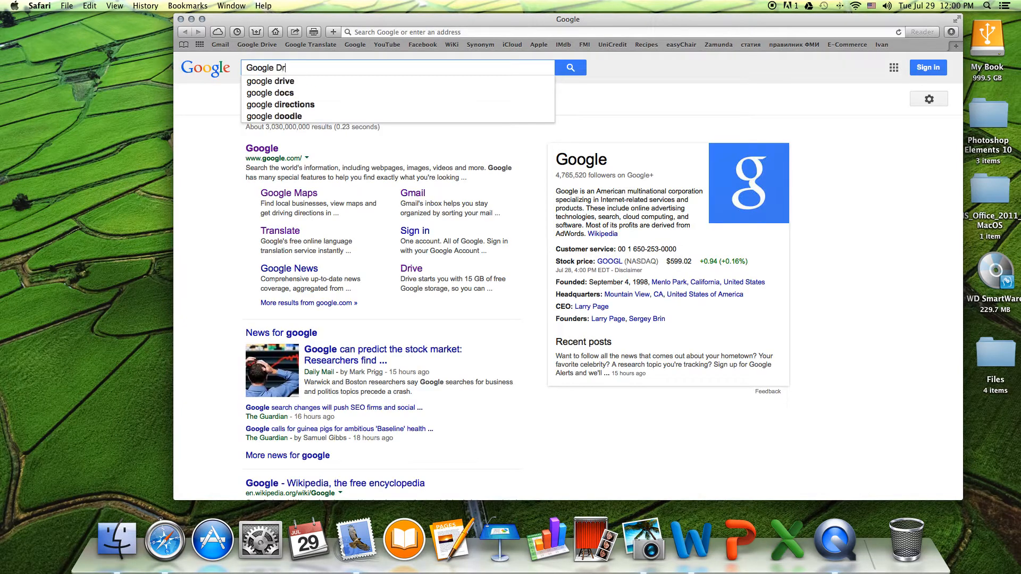
pyautogui.write('ive')
pyautogui.press('Return')
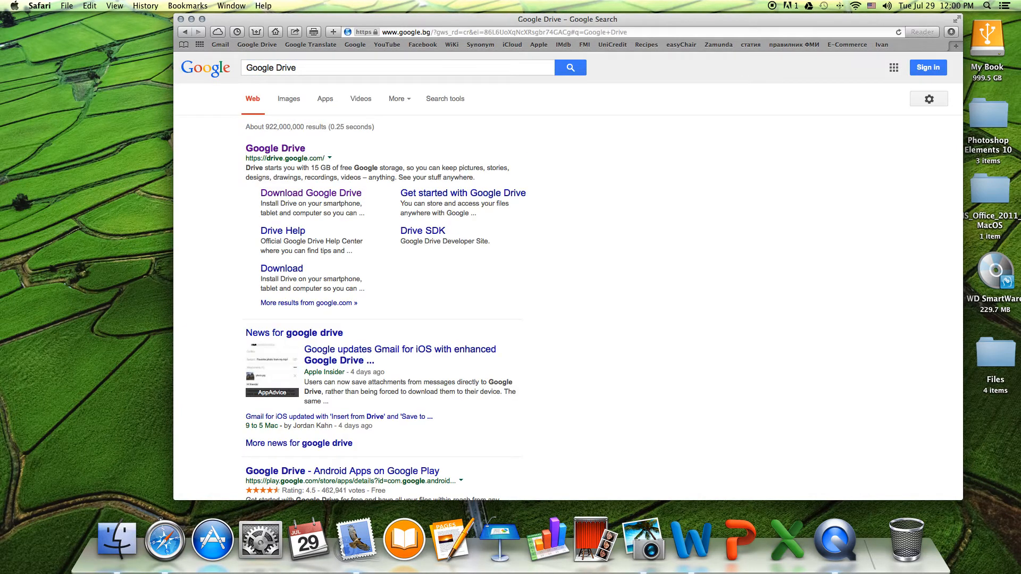
pyautogui.click(279, 148)
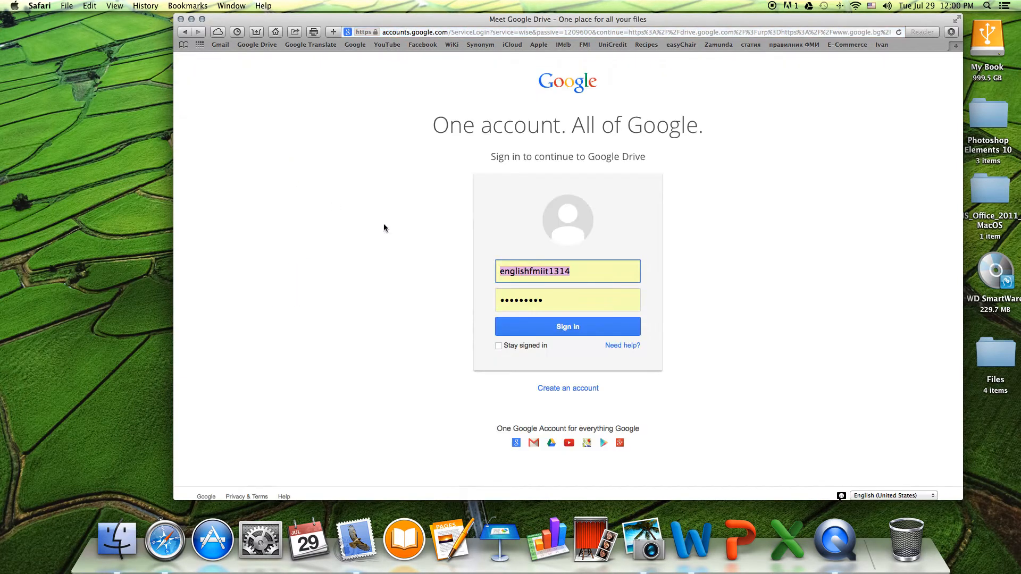
# - Open the Create an account form and scroll down to its bottom
pyautogui.click(576, 391)
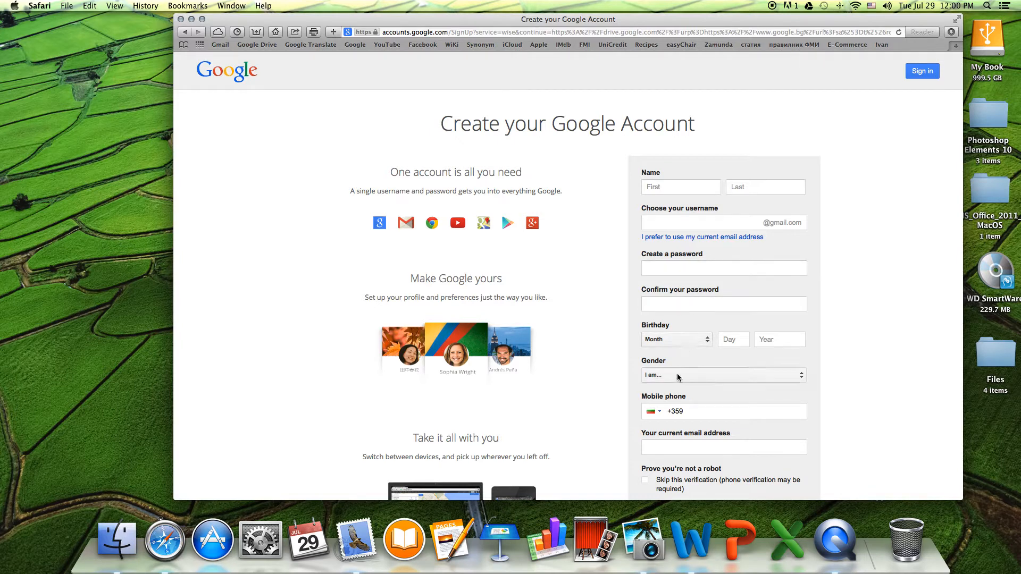
pyautogui.scroll(-5, 685, 399)
pyautogui.scroll(-4, 686, 400)
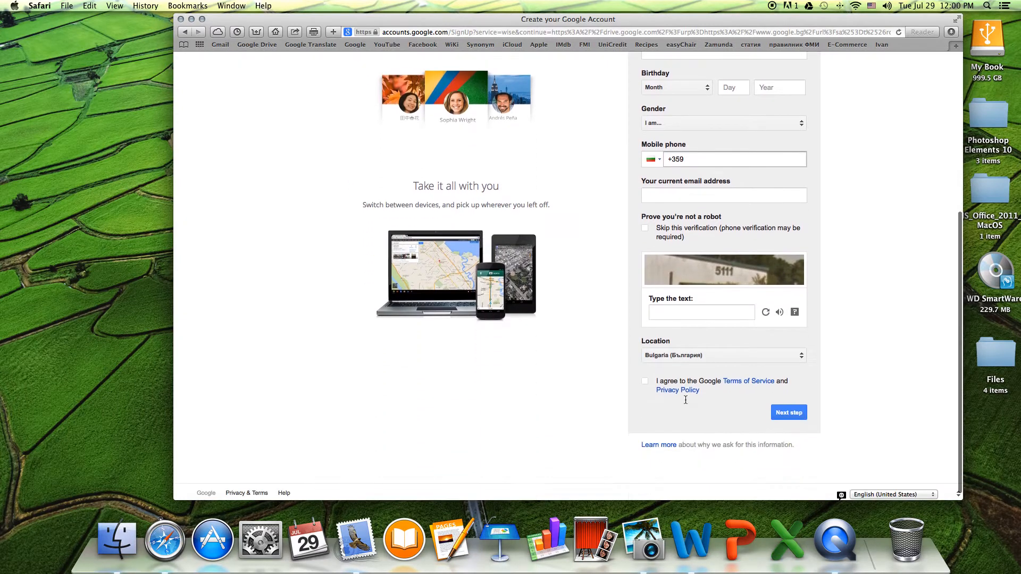
pyautogui.scroll(-1, 770, 176)
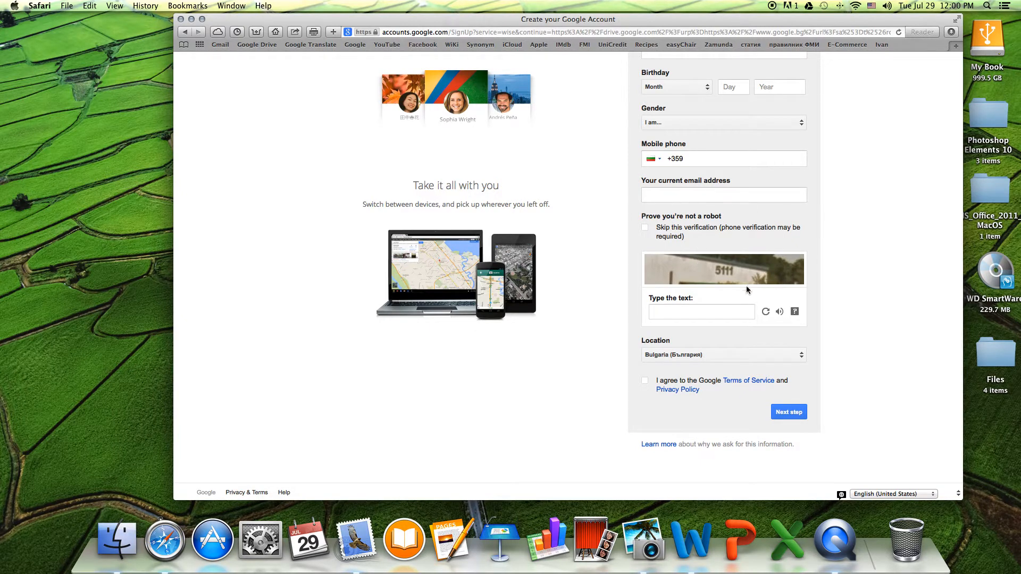
pyautogui.scroll(-1, 708, 311)
# - Accept the Terms of Service, submit the form, and enter the new account's username
pyautogui.click(699, 312)
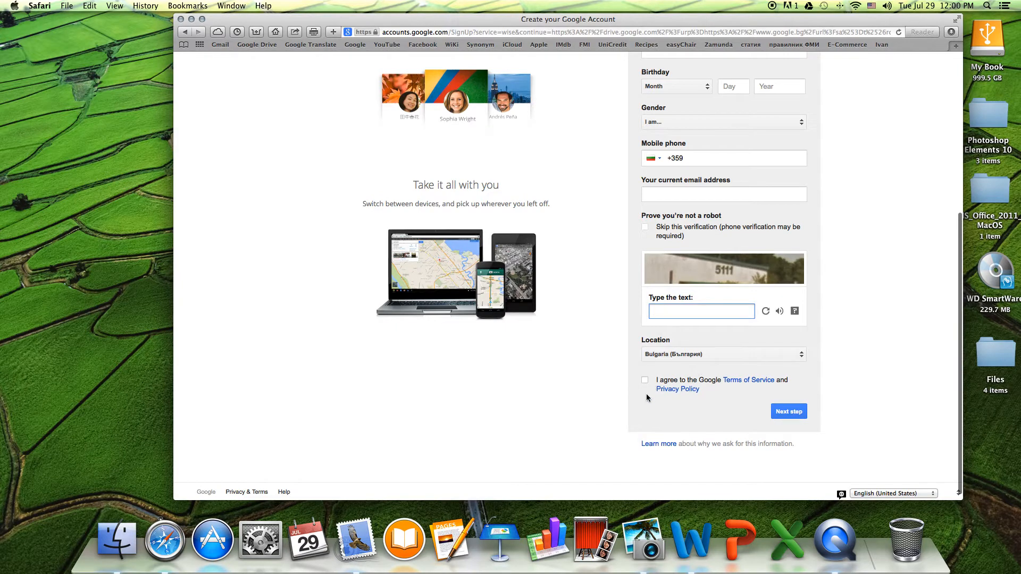
pyautogui.click(645, 380)
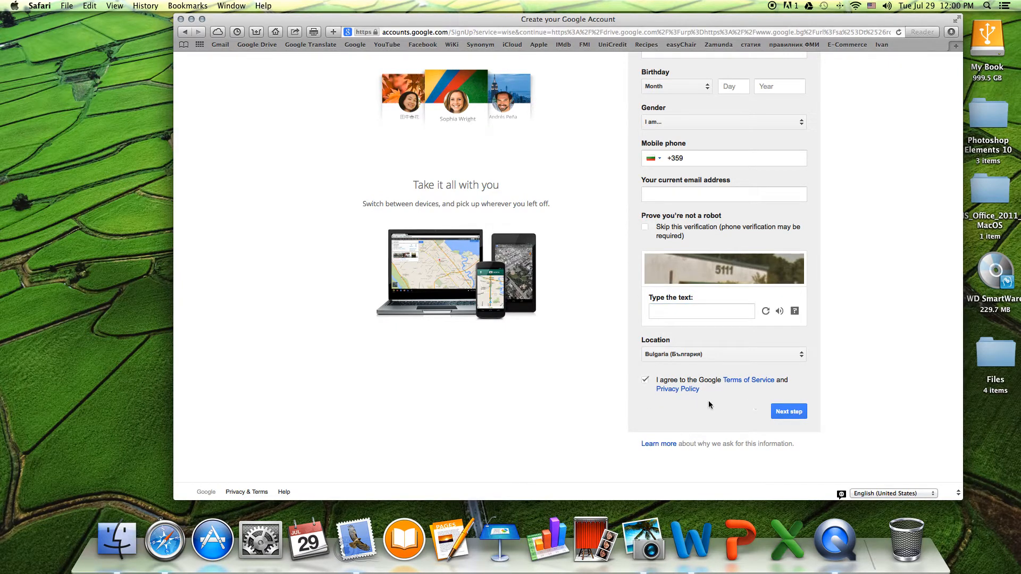
pyautogui.click(786, 416)
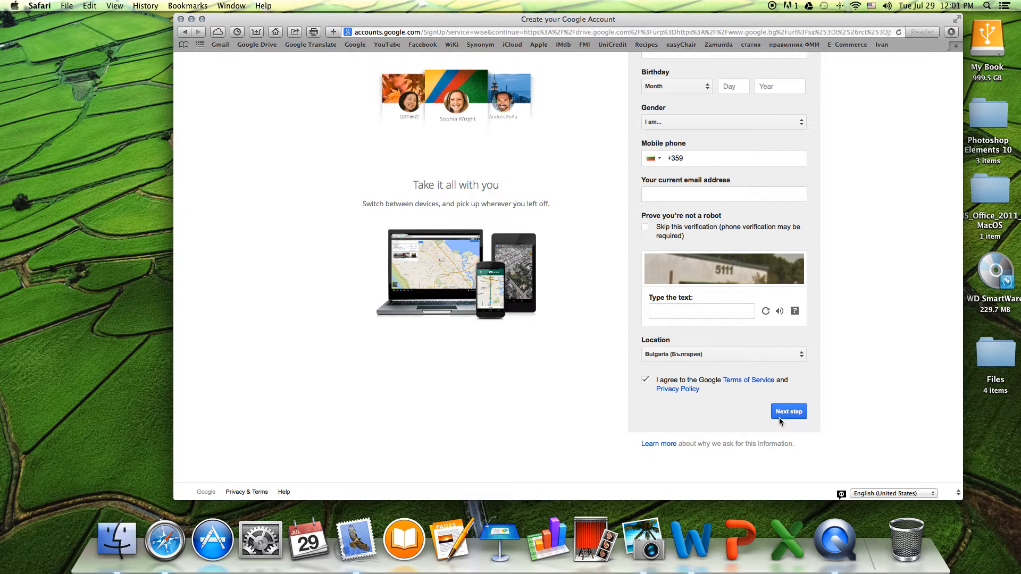
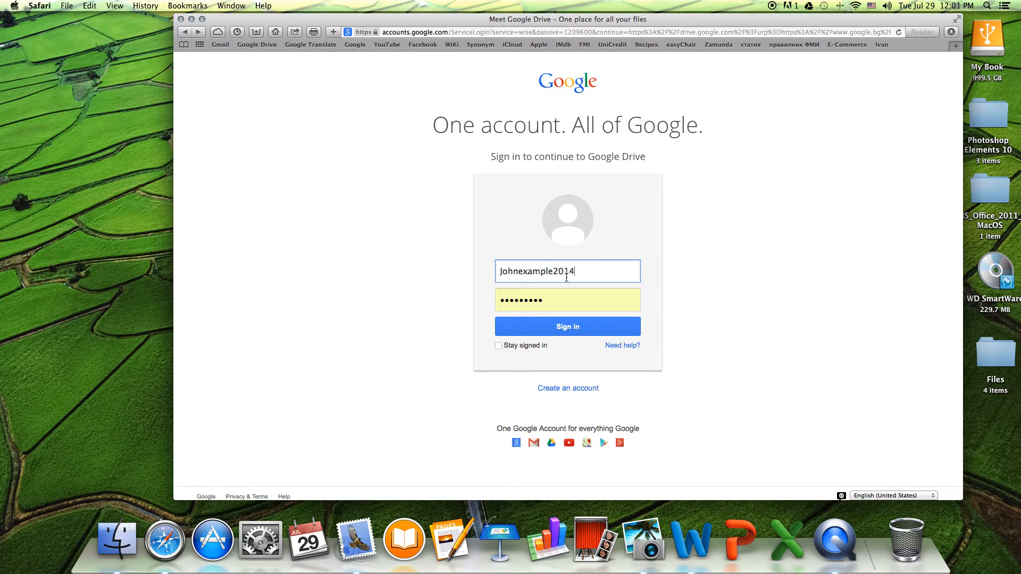
# - Sign in with the new account's username and password, declining to save the password
pyautogui.moveTo(613, 269); pyautogui.dragTo(493, 271)
pyautogui.press('super+c')
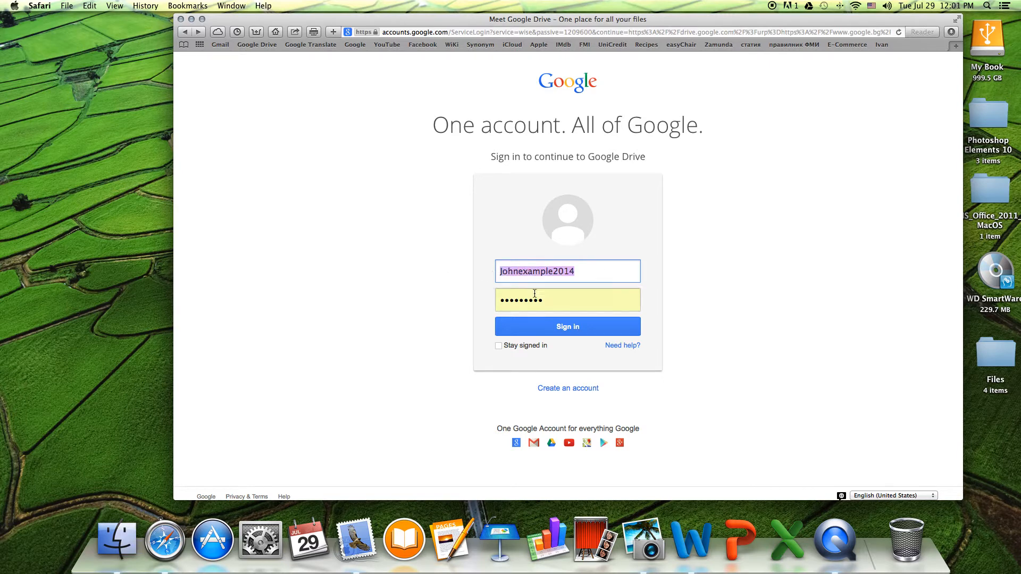
pyautogui.moveTo(568, 298); pyautogui.dragTo(450, 302)
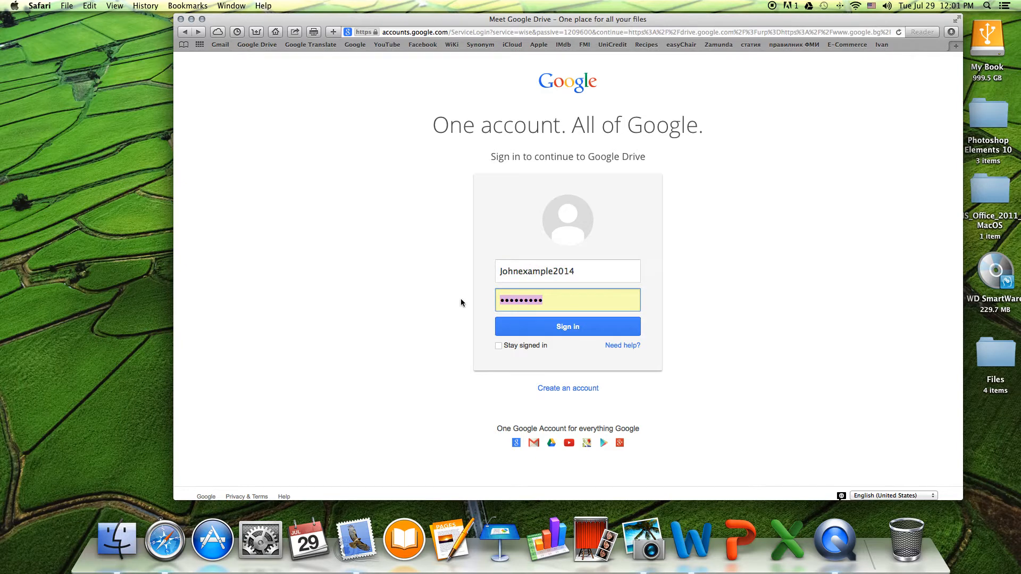
pyautogui.press('super+v')
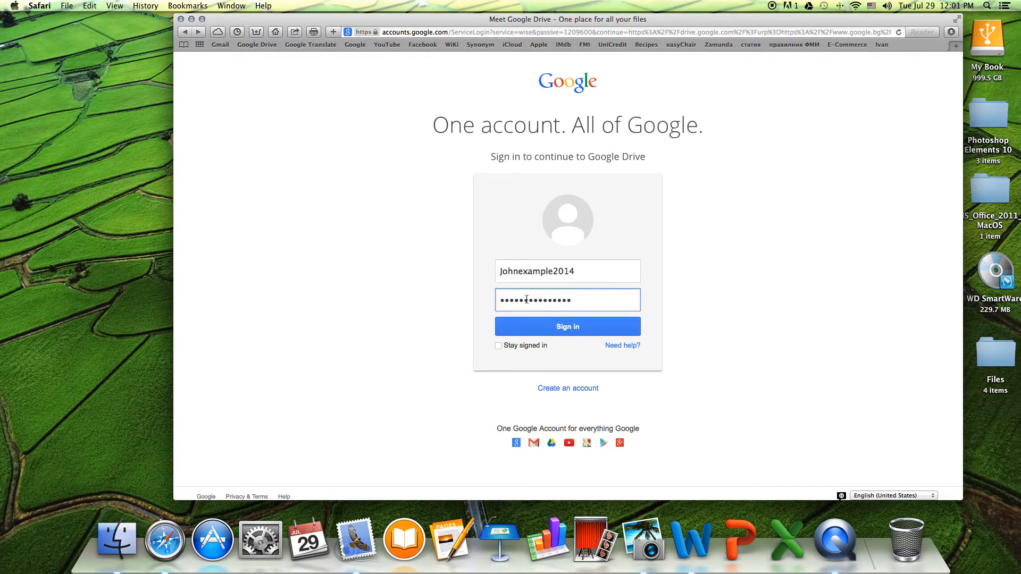
pyautogui.write('•••••••')
pyautogui.press('Return')
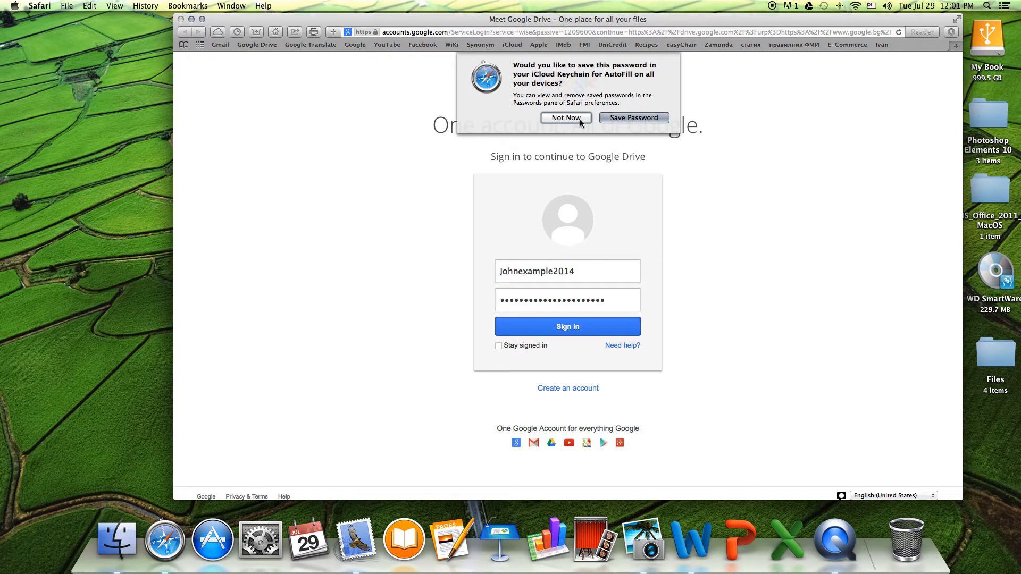
pyautogui.click(580, 120)
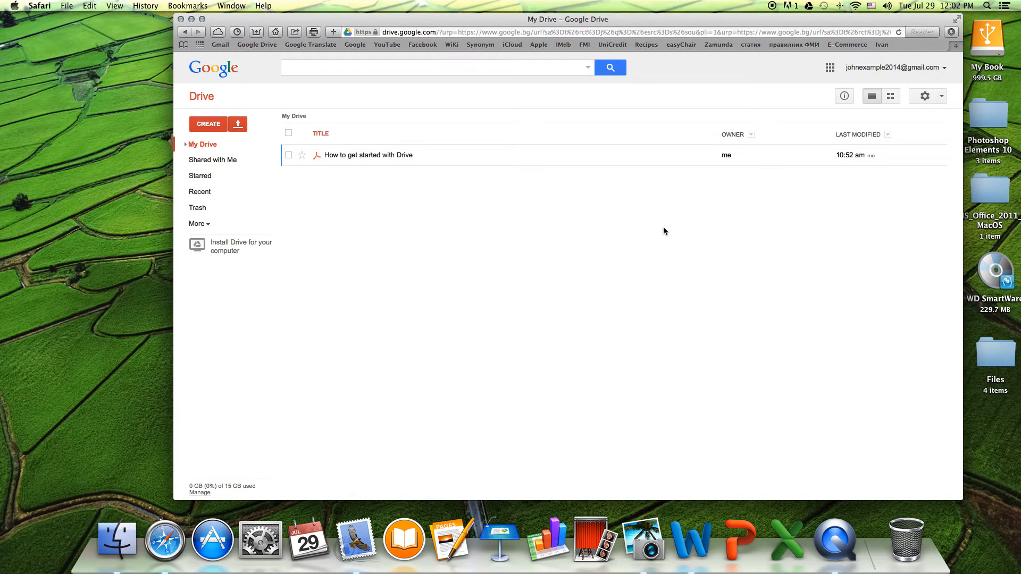
pyautogui.moveTo(679, 23); pyautogui.dragTo(578, 33)
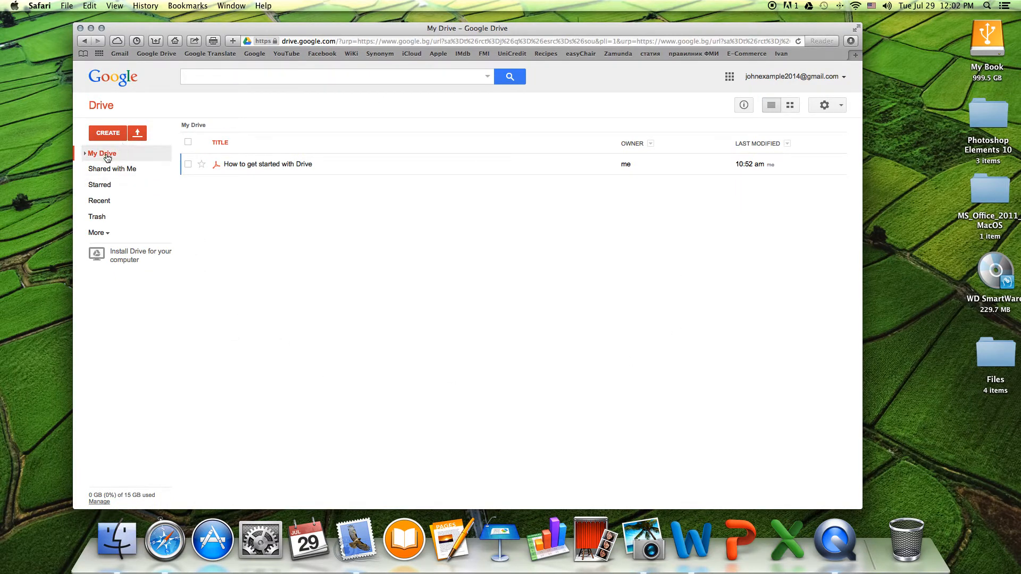
pyautogui.click(276, 165)
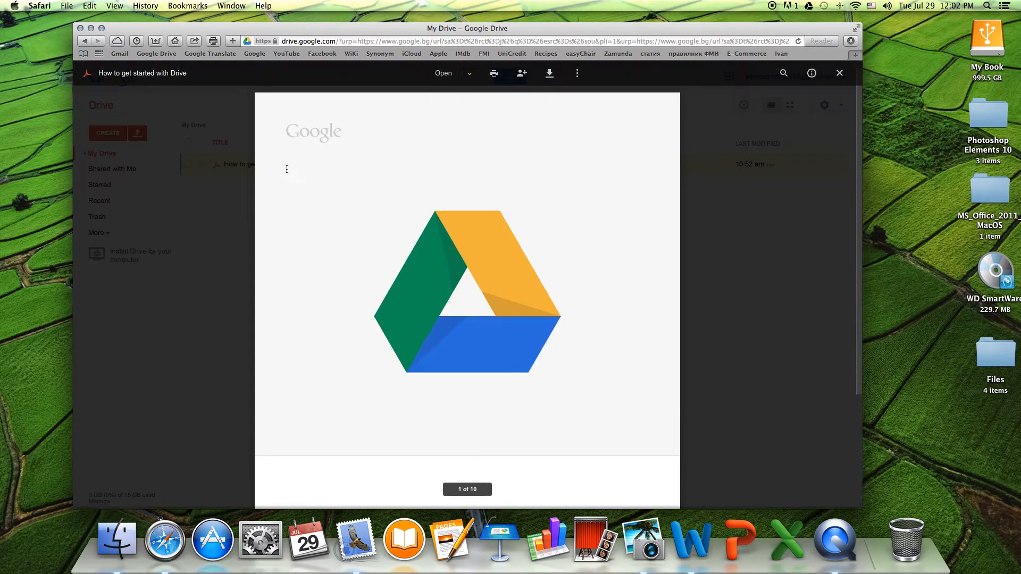
pyautogui.scroll(-10, 427, 299)
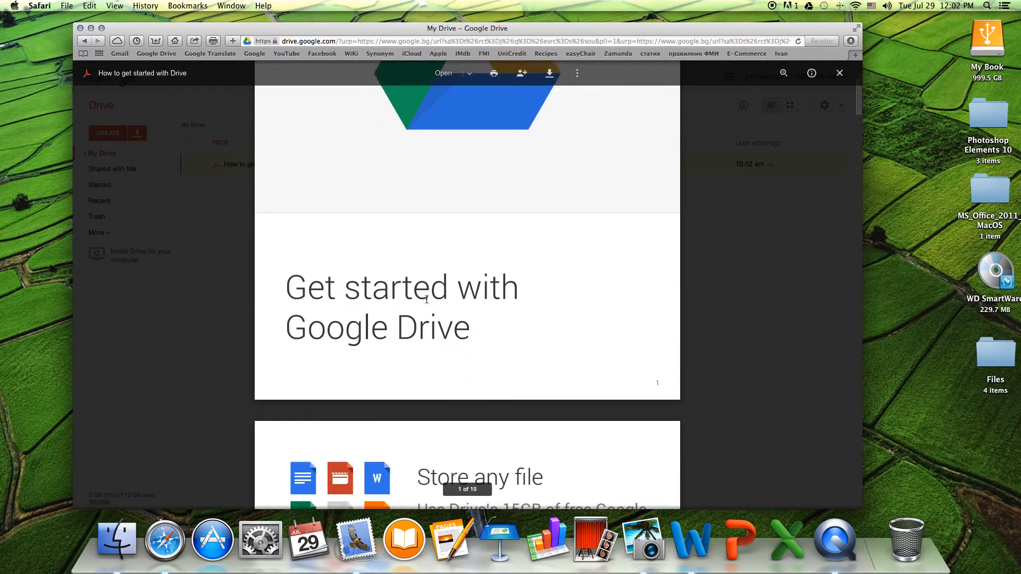
pyautogui.scroll(-5, 426, 299)
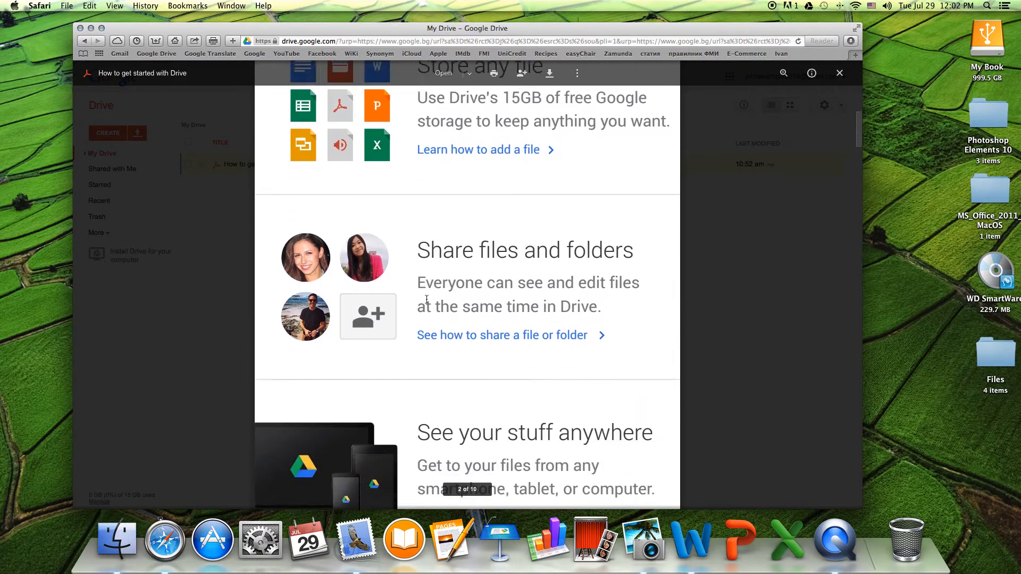
pyautogui.scroll(-5, 426, 300)
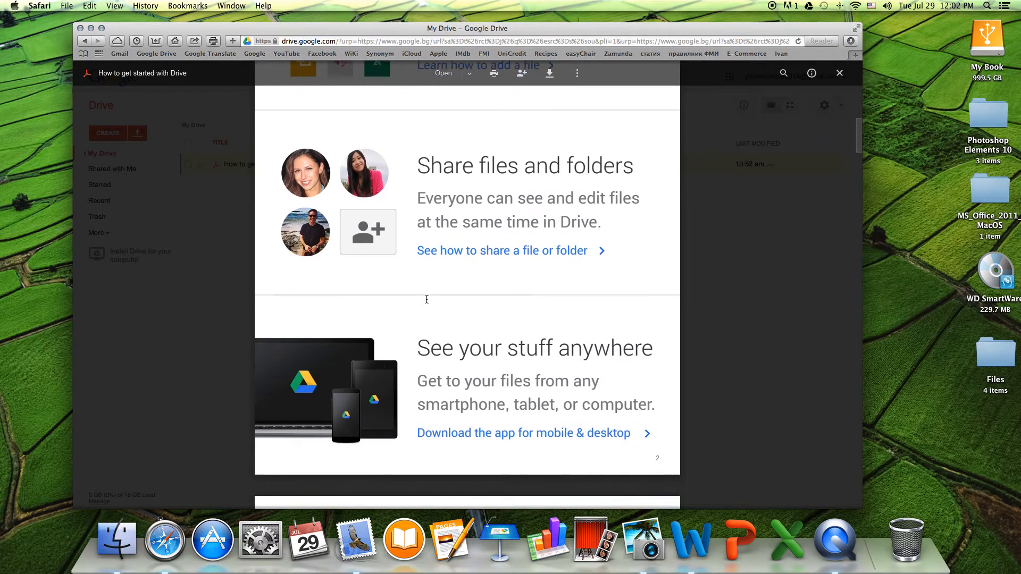
pyautogui.scroll(-8, 428, 303)
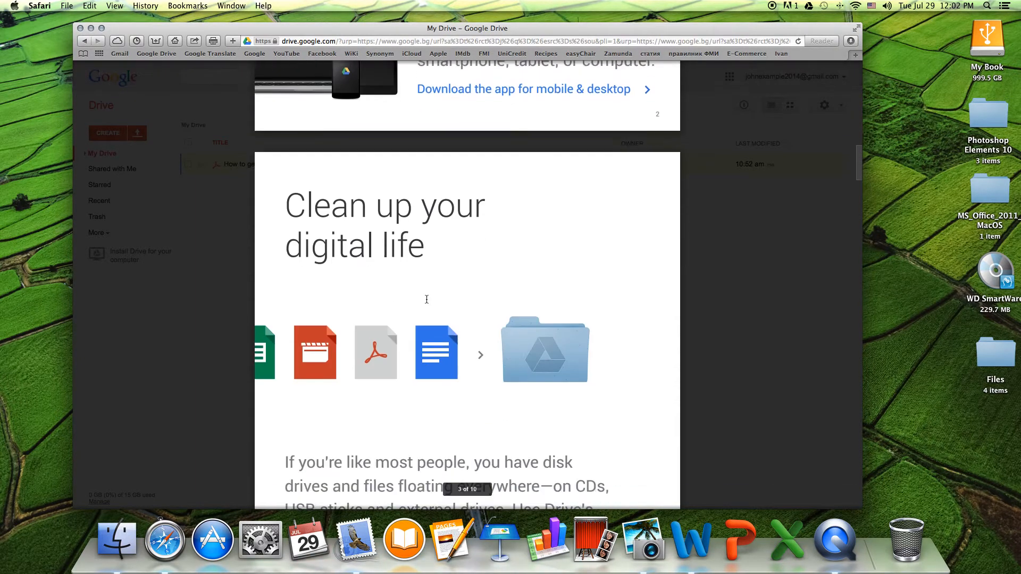
pyautogui.scroll(-10, 426, 300)
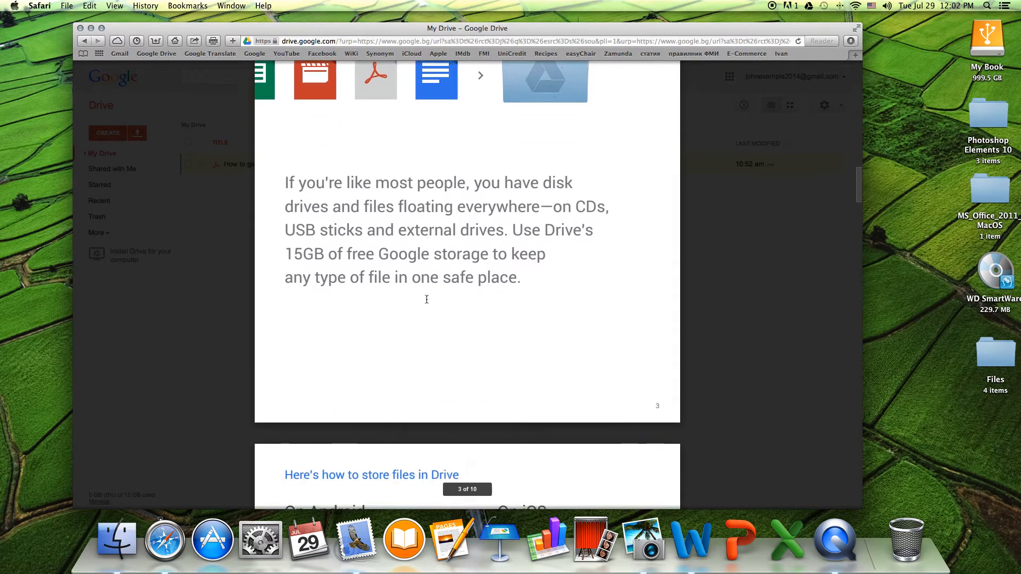
pyautogui.scroll(-10, 426, 300)
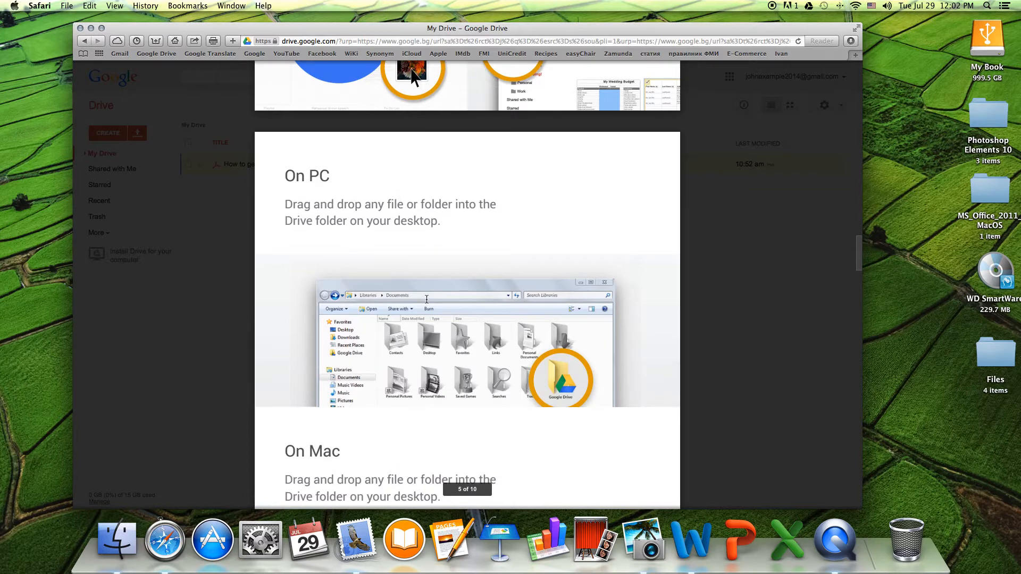
pyautogui.scroll(8, 691, 209)
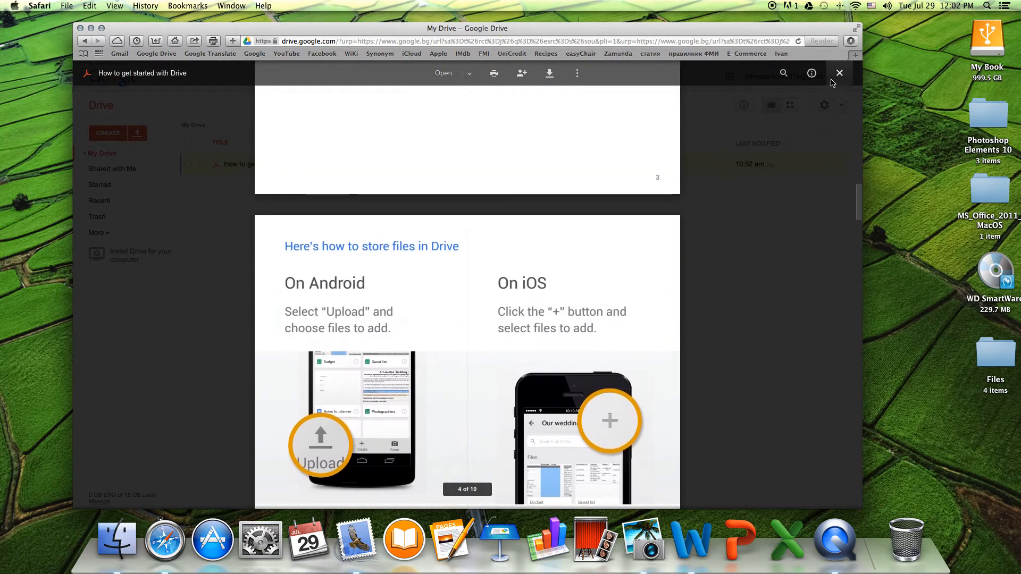
pyautogui.click(840, 76)
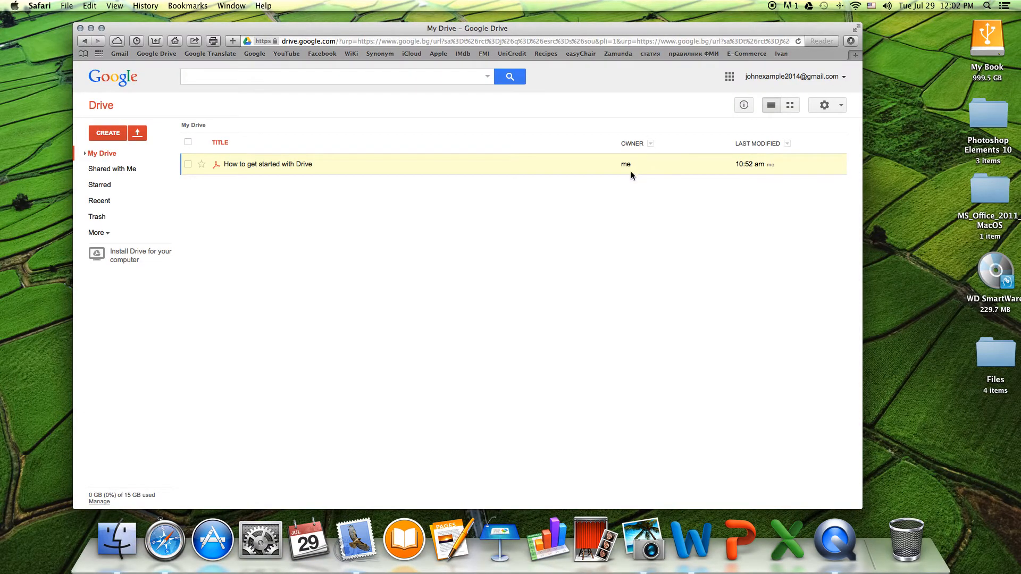
# - Browse Shared with me, Starred, Recent and Trash, expanding and collapsing More
pyautogui.click(118, 172)
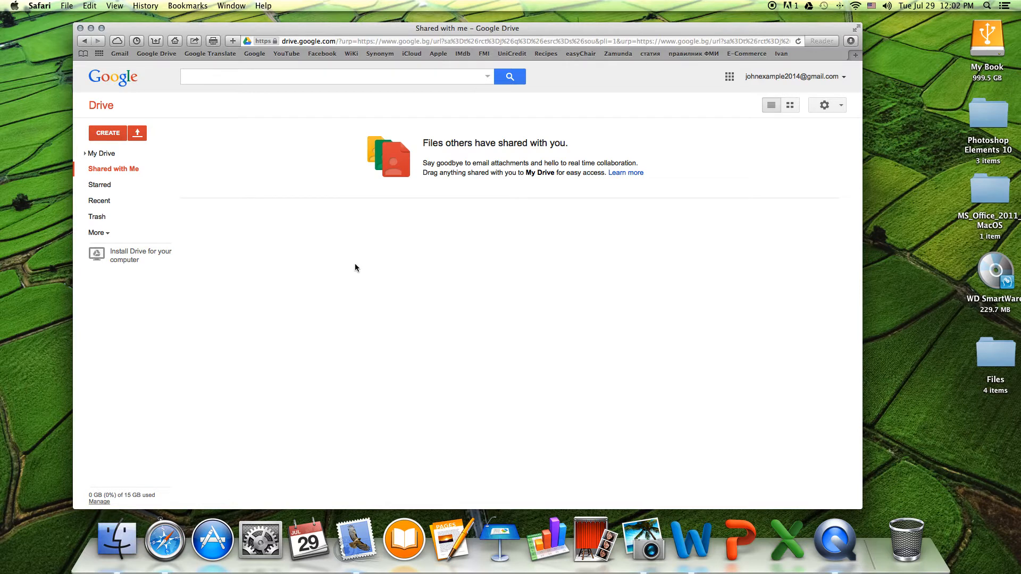
pyautogui.click(103, 186)
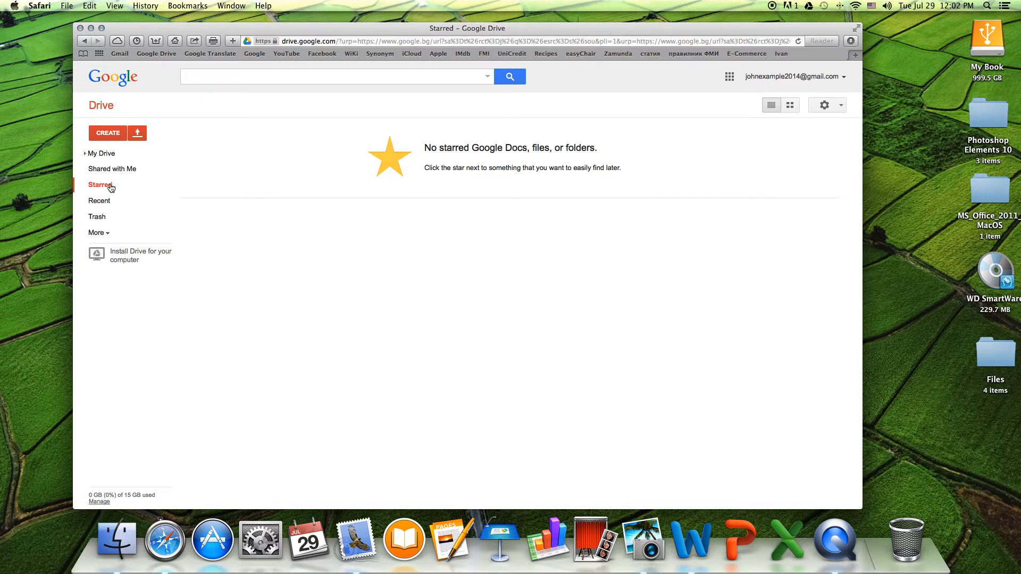
pyautogui.click(95, 203)
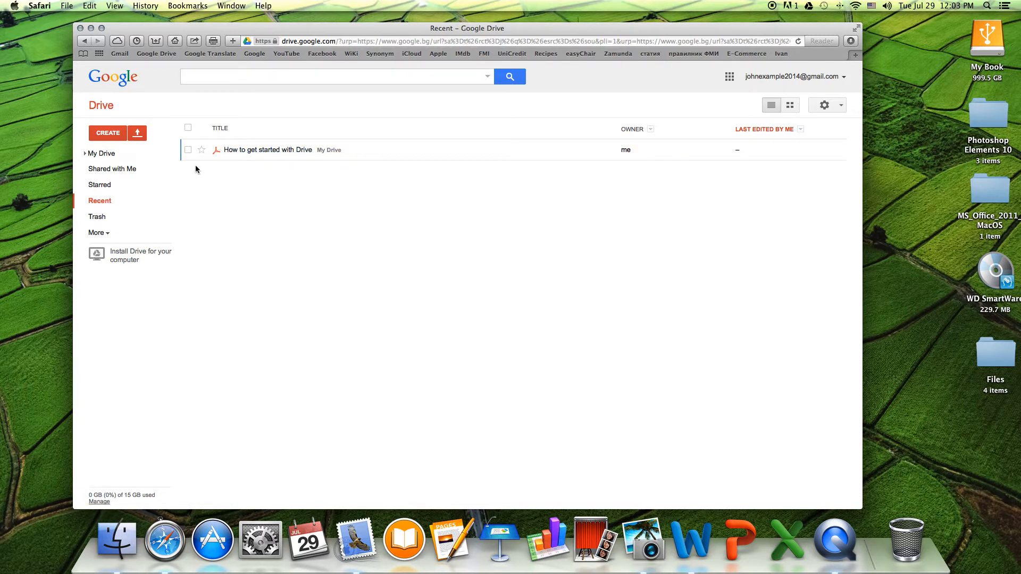
pyautogui.click(97, 217)
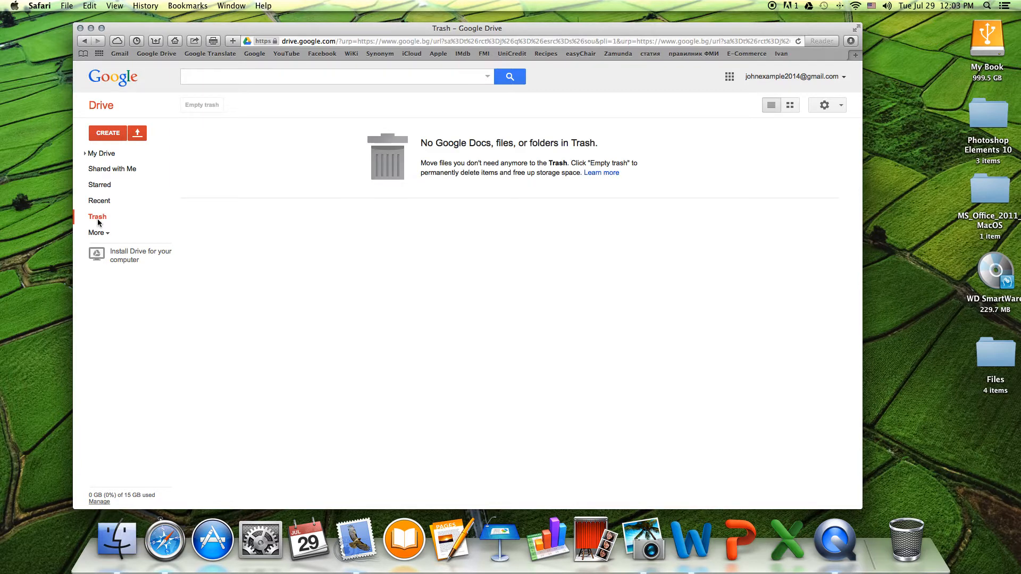
pyautogui.click(106, 238)
pyautogui.click(107, 237)
pyautogui.click(109, 133)
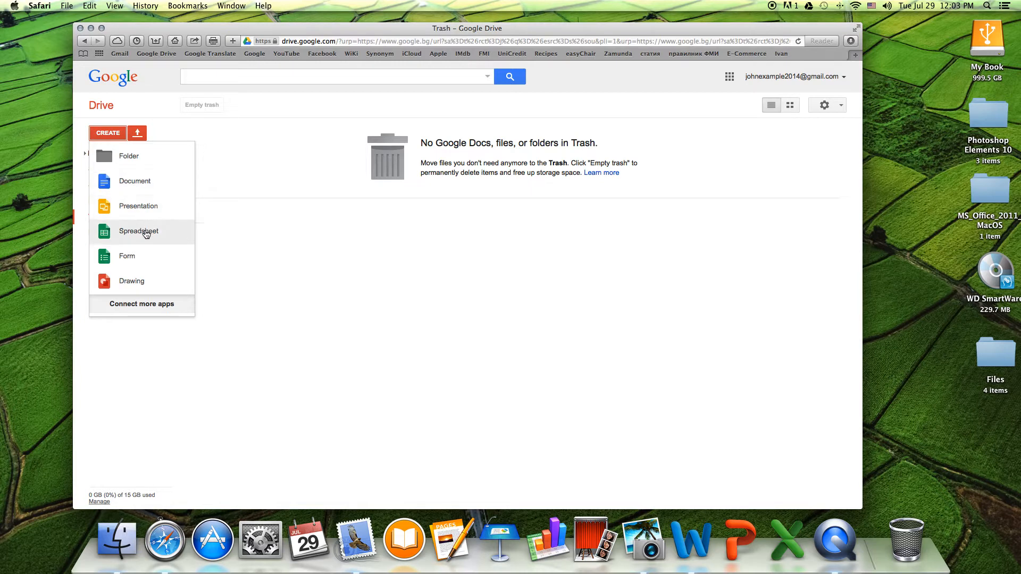
pyautogui.click(139, 308)
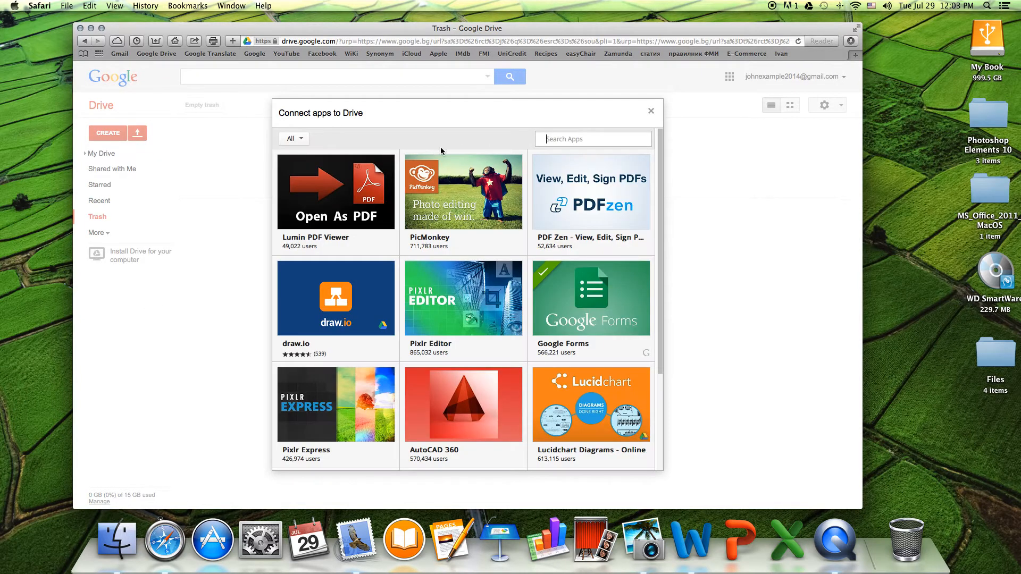
pyautogui.scroll(-3, 404, 230)
pyautogui.scroll(-10, 405, 230)
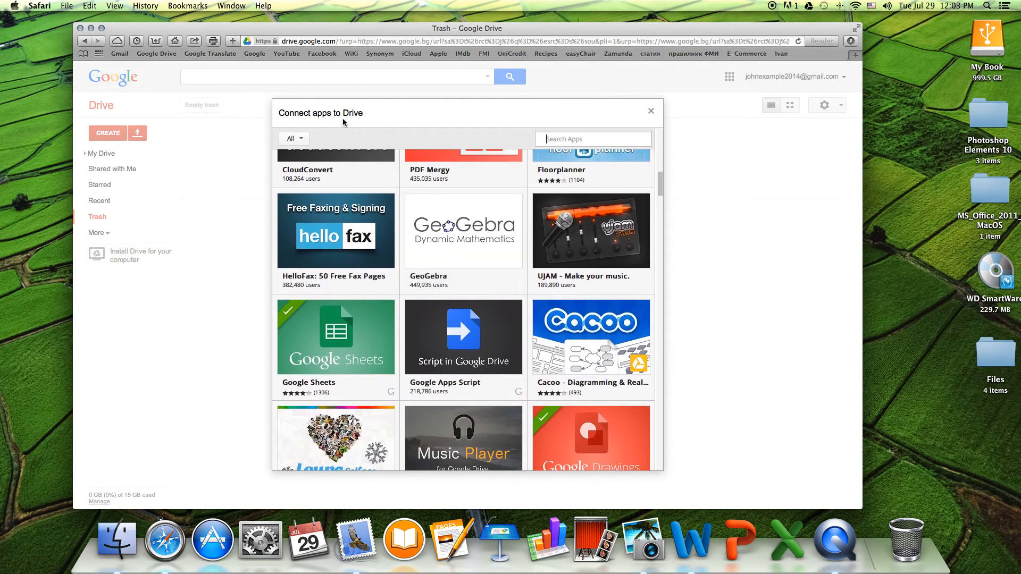
pyautogui.click(294, 138)
pyautogui.click(297, 173)
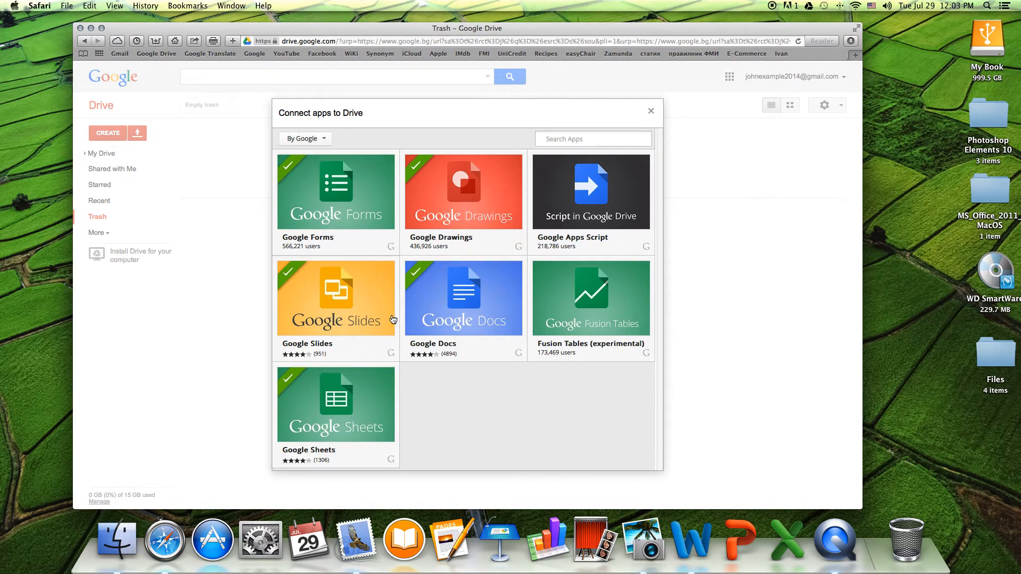
pyautogui.click(651, 111)
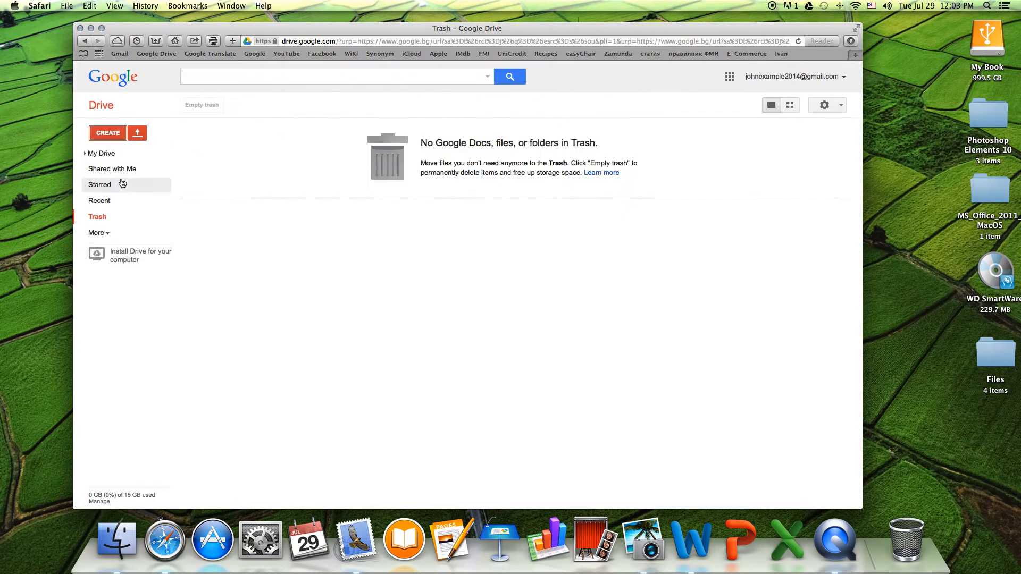
# - Create a 'Trial version 1' folder in My Drive and open it
pyautogui.click(139, 135)
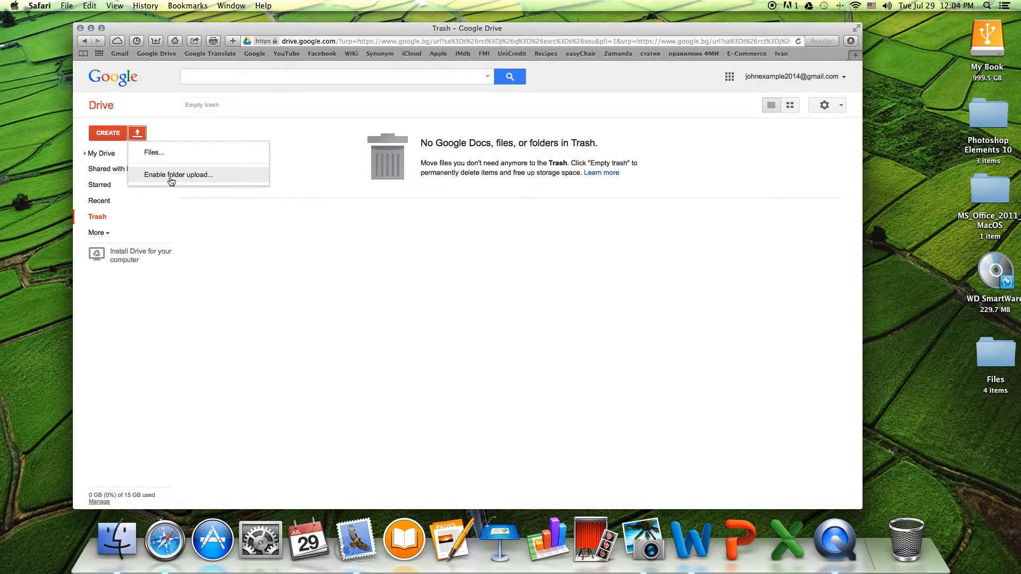
pyautogui.click(320, 237)
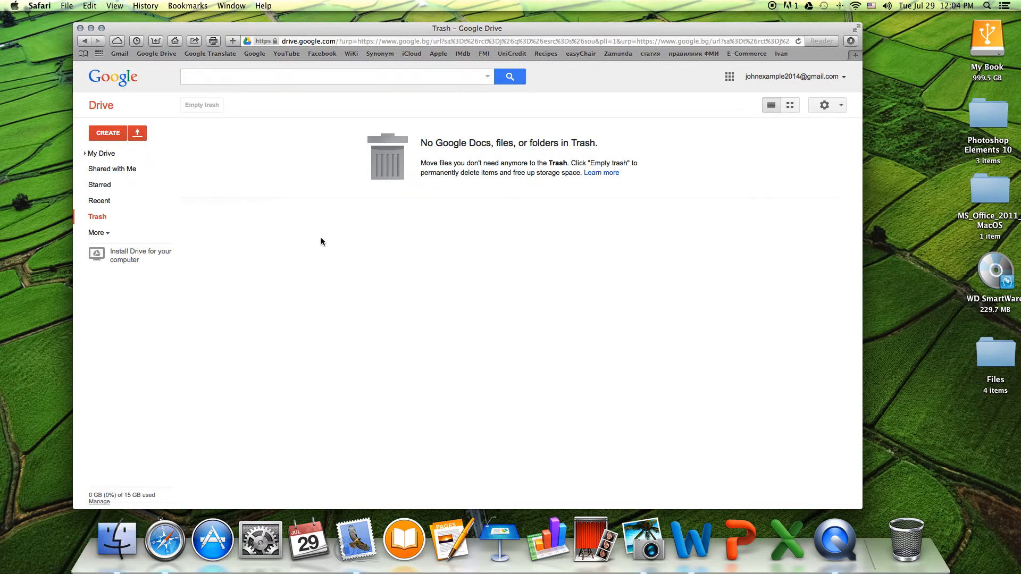
pyautogui.click(104, 135)
pyautogui.click(116, 156)
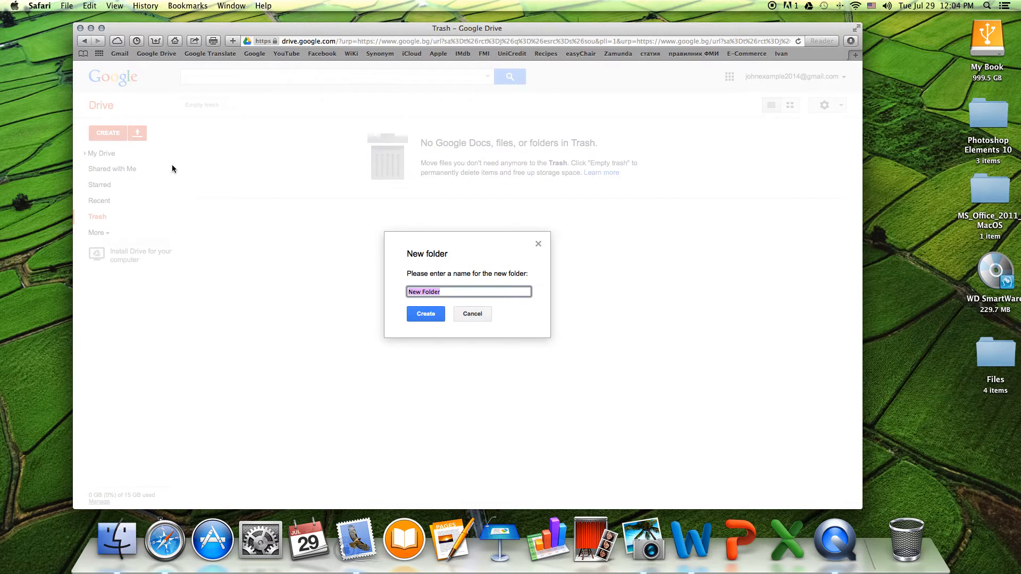
pyautogui.write('Trial version 1')
pyautogui.click(422, 314)
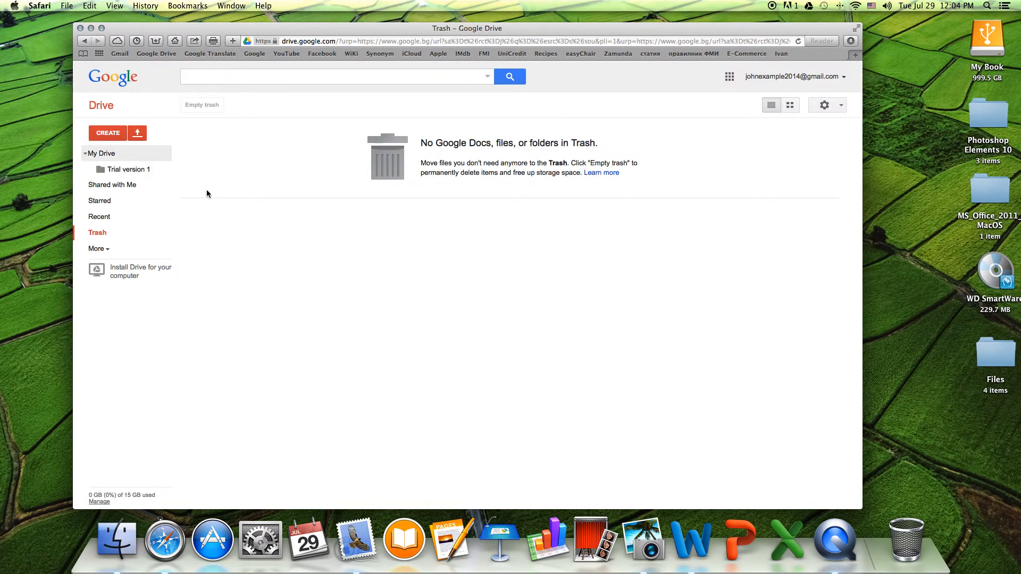
pyautogui.click(143, 170)
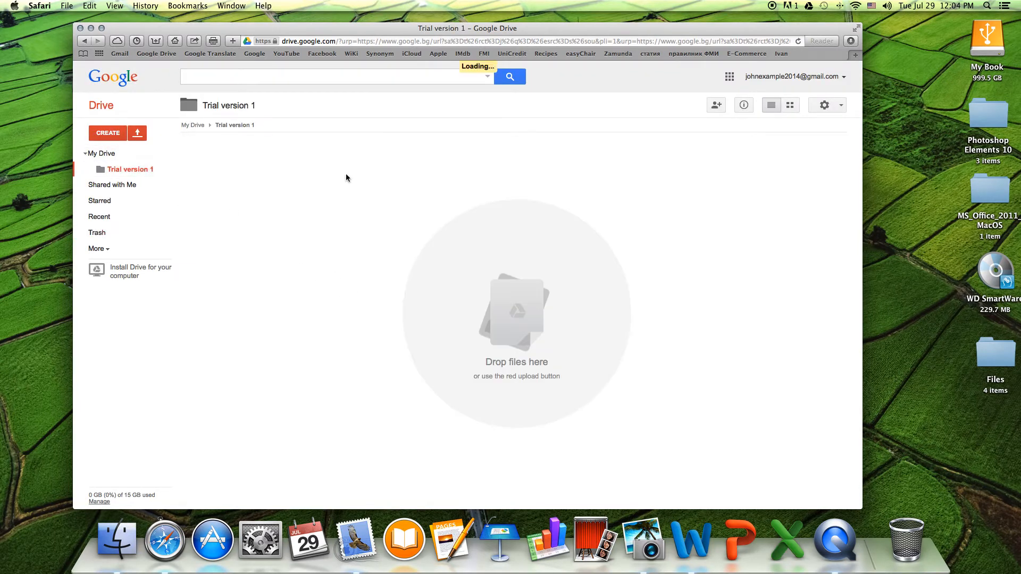
pyautogui.click(119, 137)
# - Create a blank Google Doc named 'First Google Docs document'
pyautogui.click(131, 182)
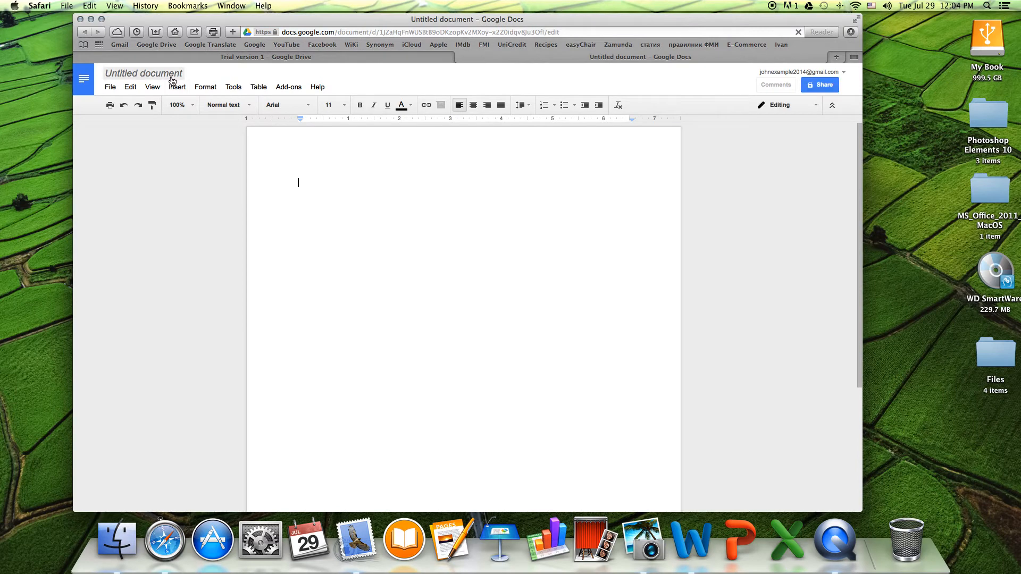
pyautogui.click(173, 75)
pyautogui.write('Fi')
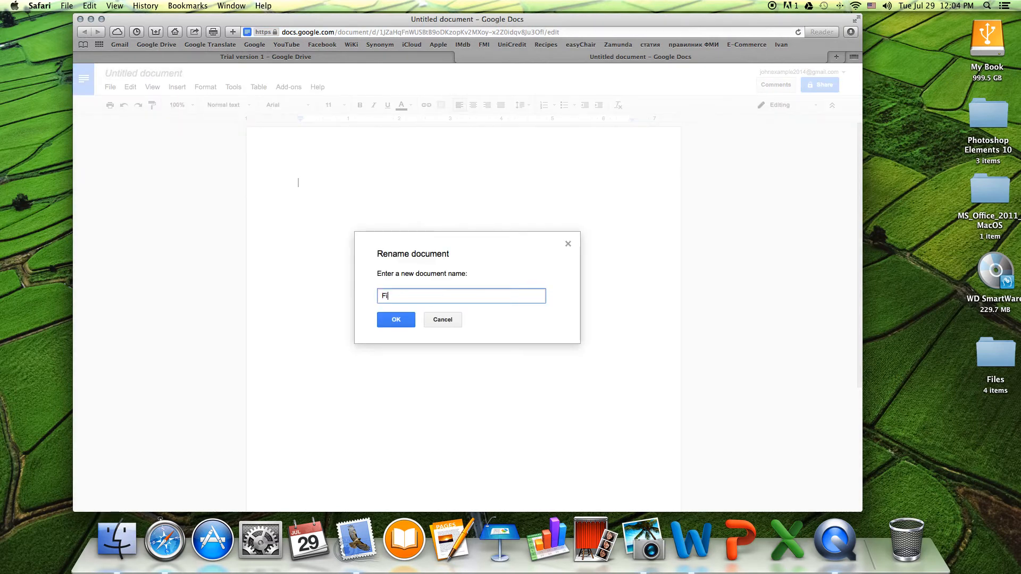
pyautogui.write('rst Google Docs document')
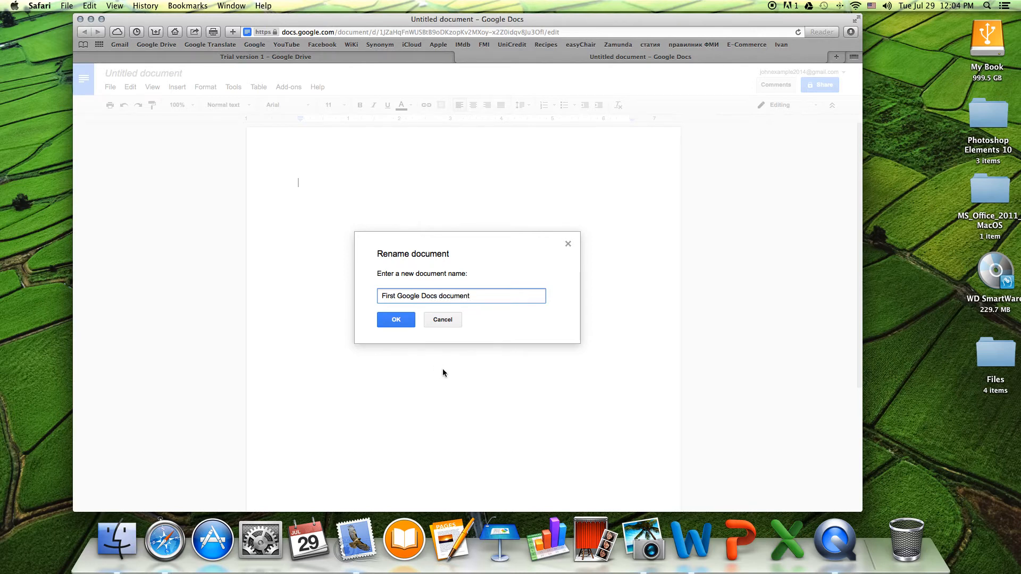
pyautogui.click(408, 320)
# - Type the greeting 'Hello! This is my first attempt to learn Google Drive ! :)'
pyautogui.write('Heloo!')
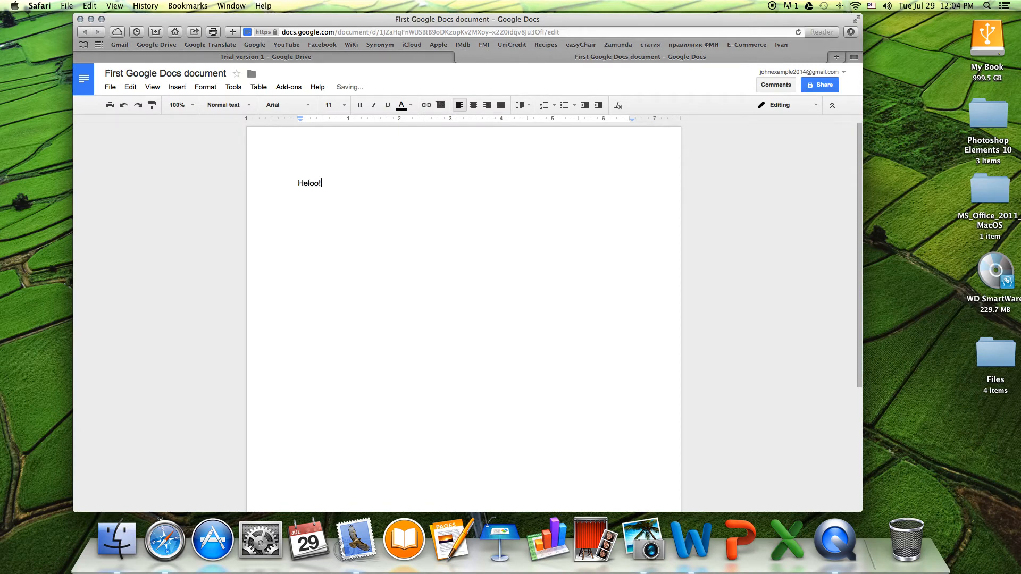
pyautogui.press('BackSpace')
pyautogui.press('BackSpace')
pyautogui.press('BackSpace')
pyautogui.press('BackSpace')
pyautogui.write('lo! This is my first attempt to learn Google')
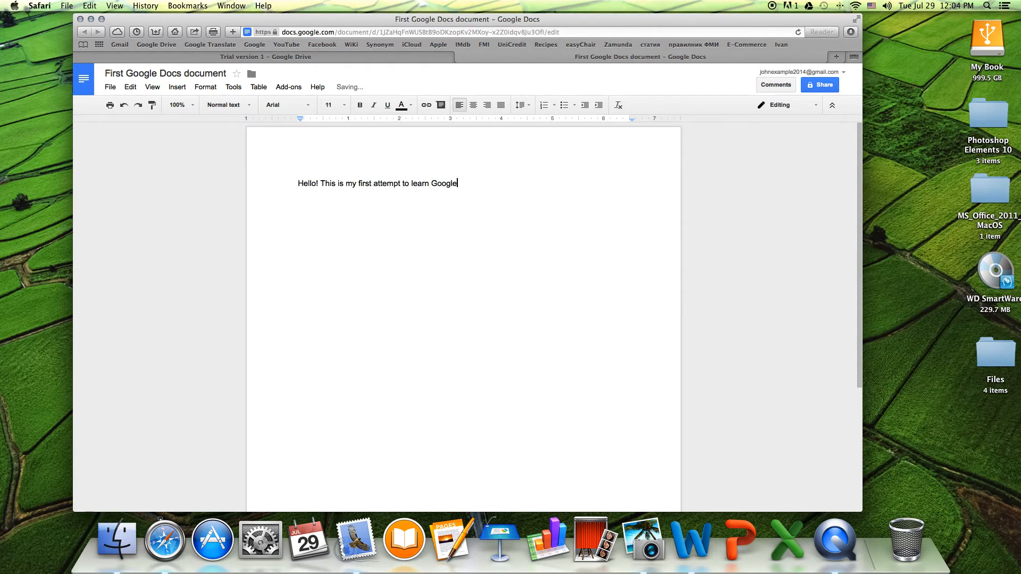
pyautogui.write(' Drive ! :)')
# - Set the greeting sentence to Georgia font at 12 point
pyautogui.moveTo(534, 182); pyautogui.dragTo(259, 178)
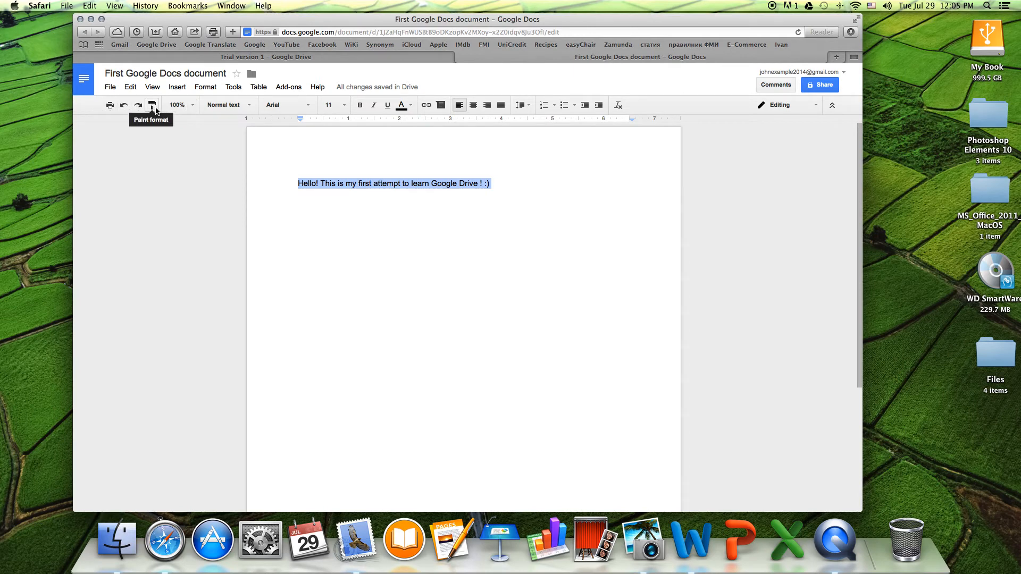
pyautogui.click(191, 106)
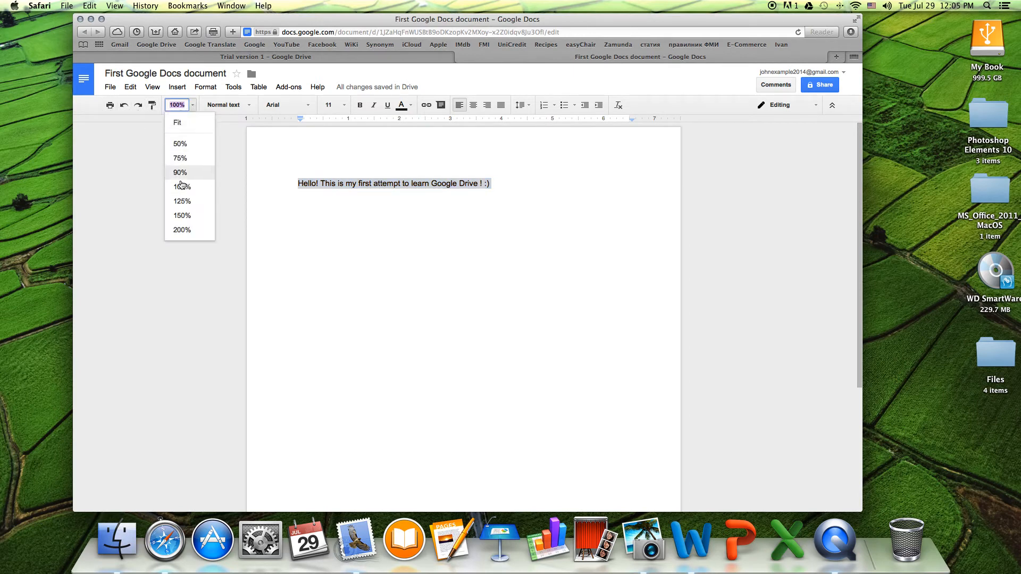
pyautogui.click(250, 108)
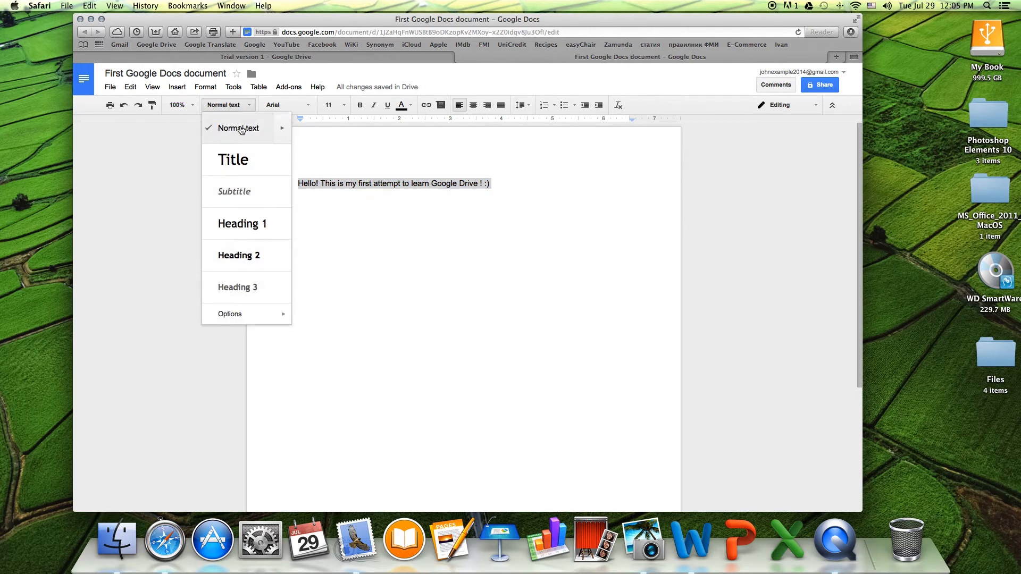
pyautogui.click(309, 107)
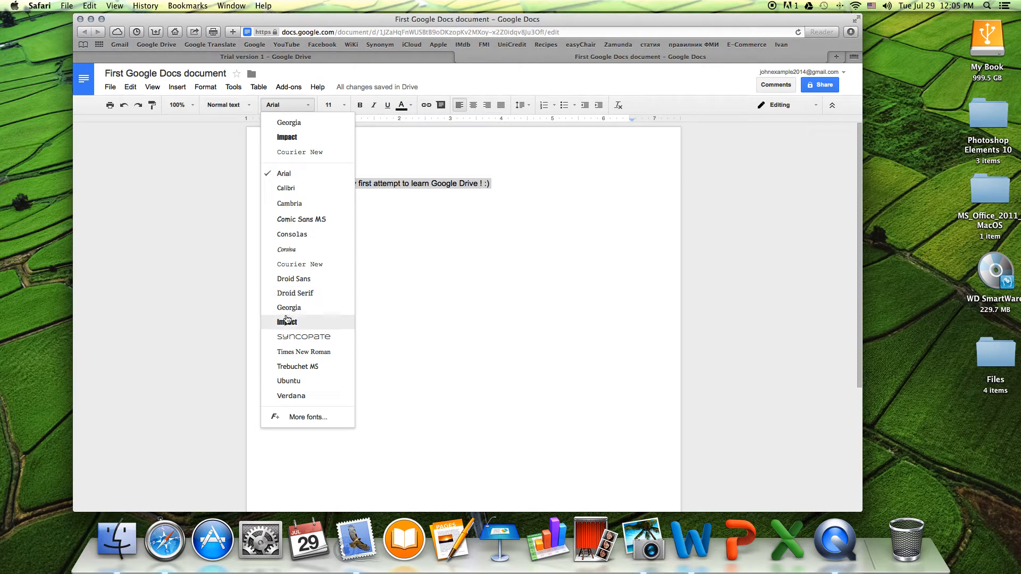
pyautogui.click(290, 124)
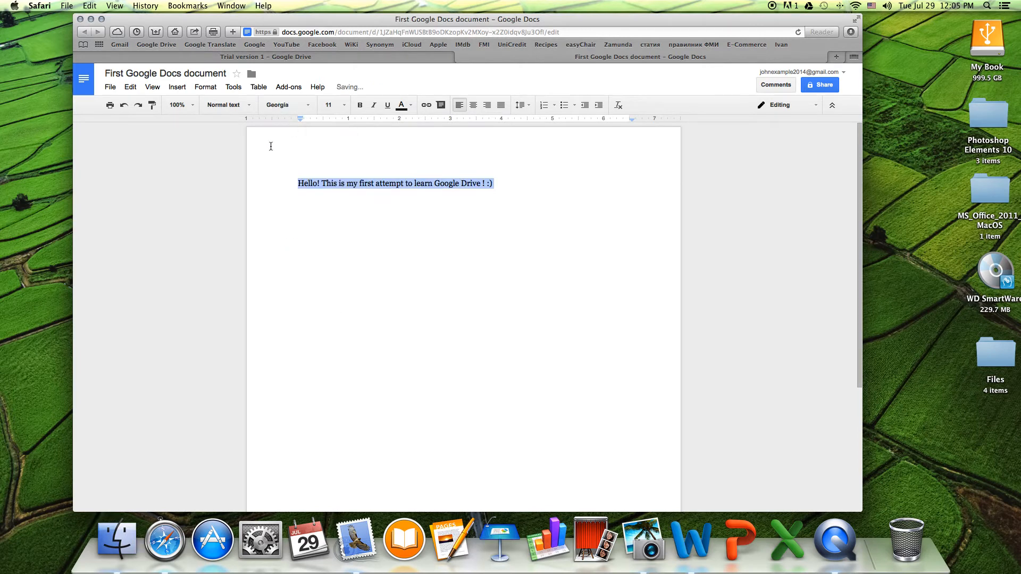
pyautogui.click(343, 108)
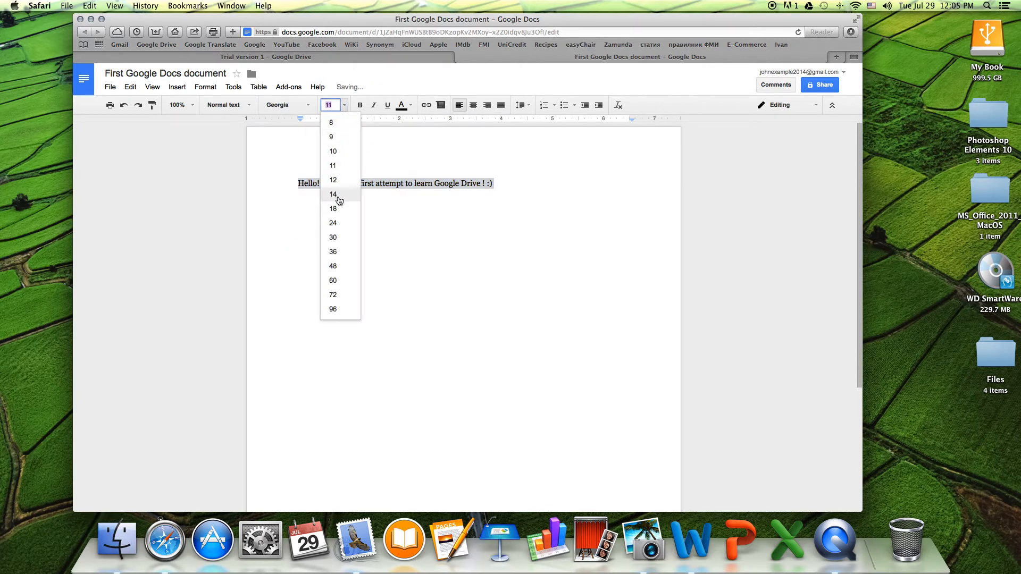
pyautogui.click(343, 181)
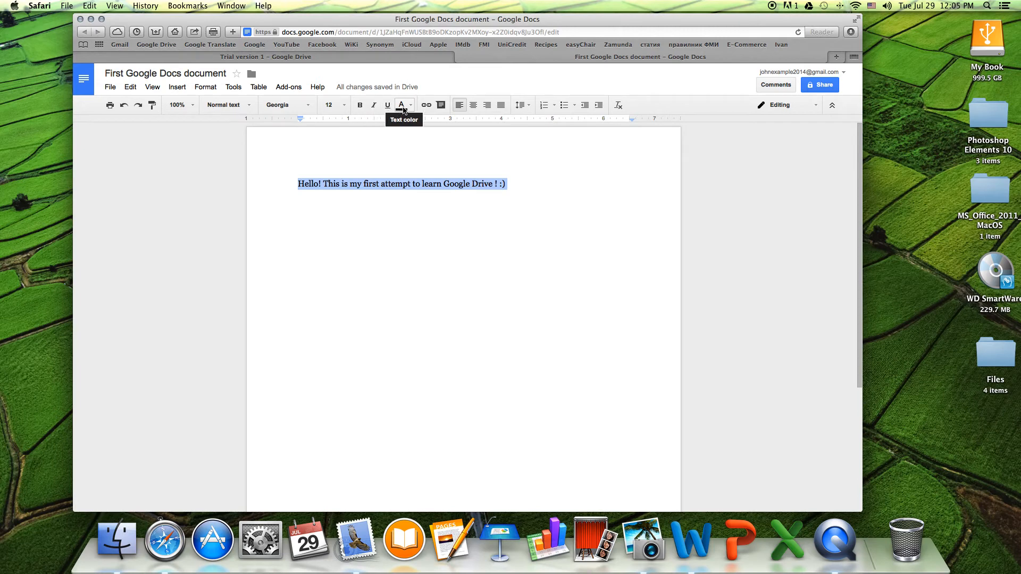
# - Justify the greeting line, adding then removing numbered-list formatting
pyautogui.click(474, 106)
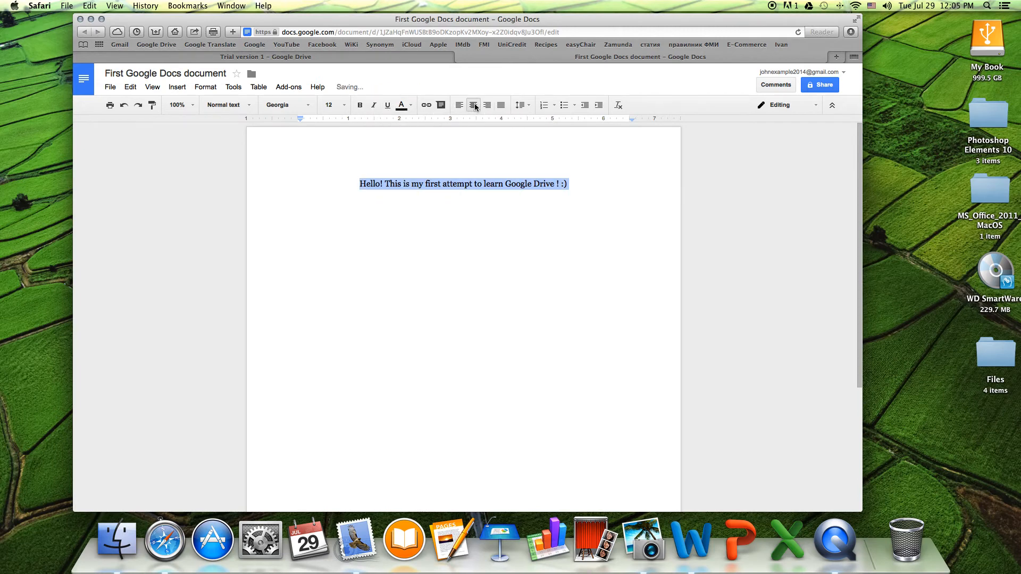
pyautogui.click(502, 107)
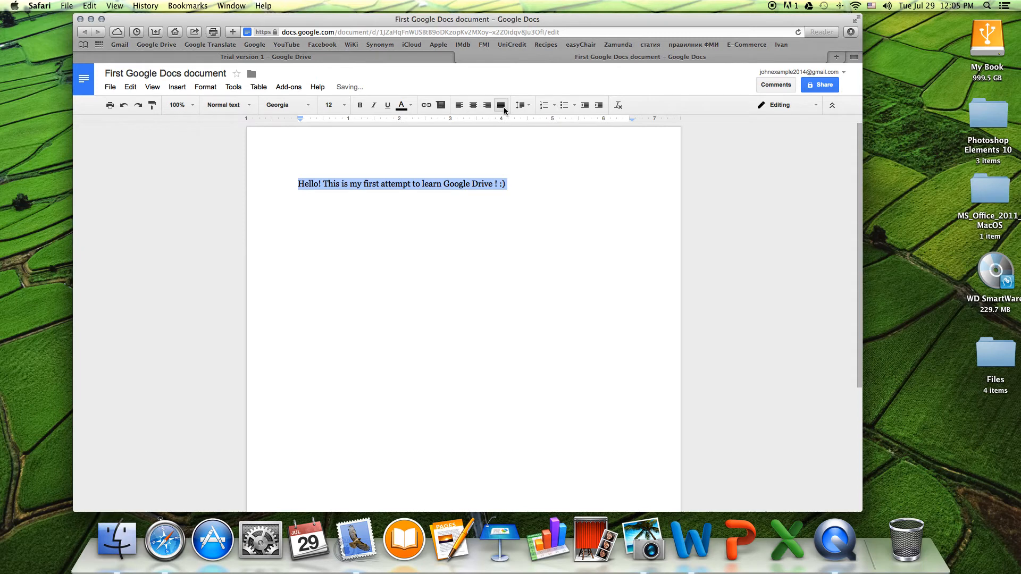
pyautogui.click(521, 105)
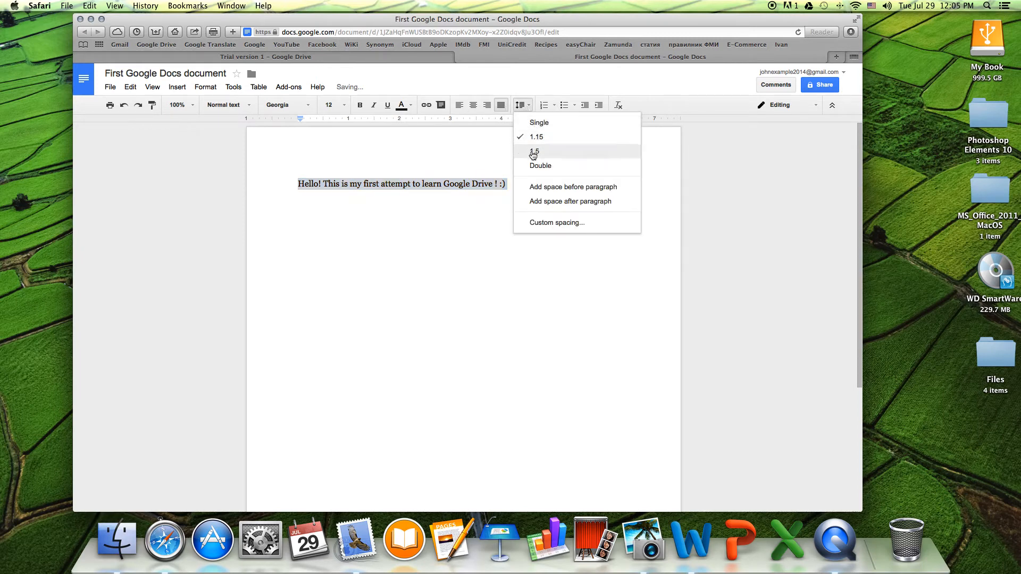
pyautogui.click(552, 106)
pyautogui.click(557, 128)
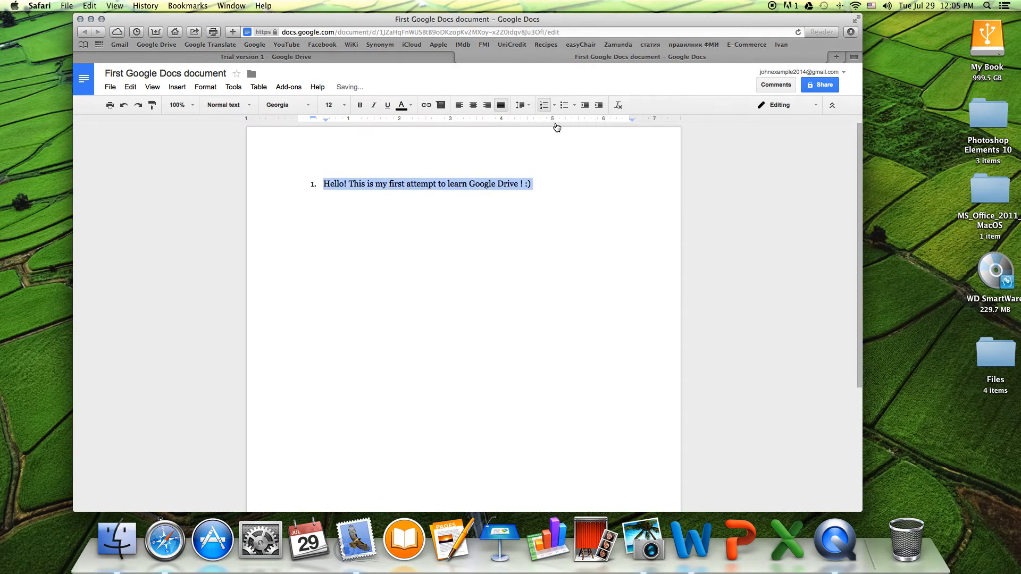
pyautogui.click(124, 105)
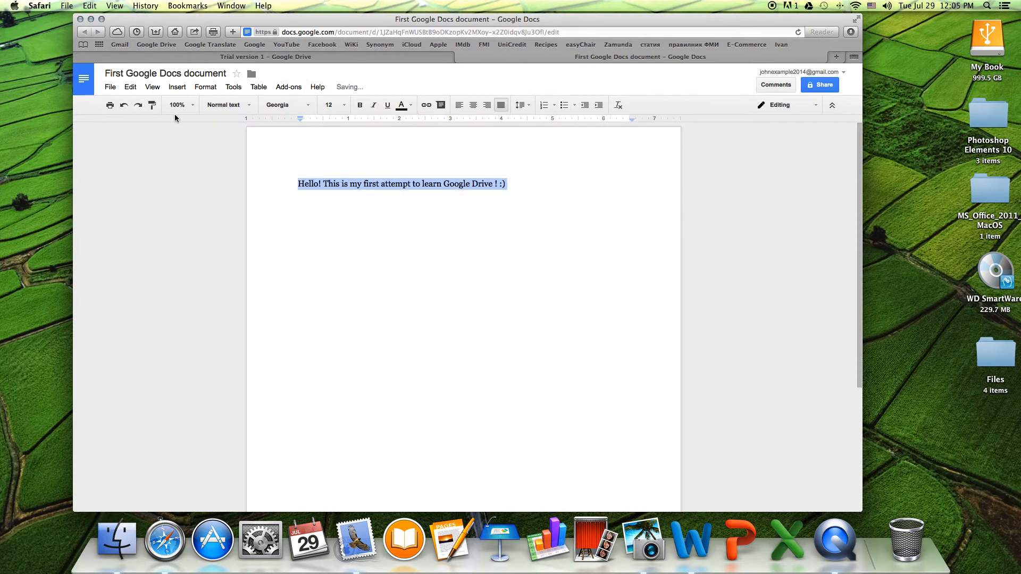
pyautogui.moveTo(509, 183); pyautogui.dragTo(297, 184)
# - Post a praising comment on the greeting: 'I can teach you a few more tricks too'
pyautogui.click(776, 85)
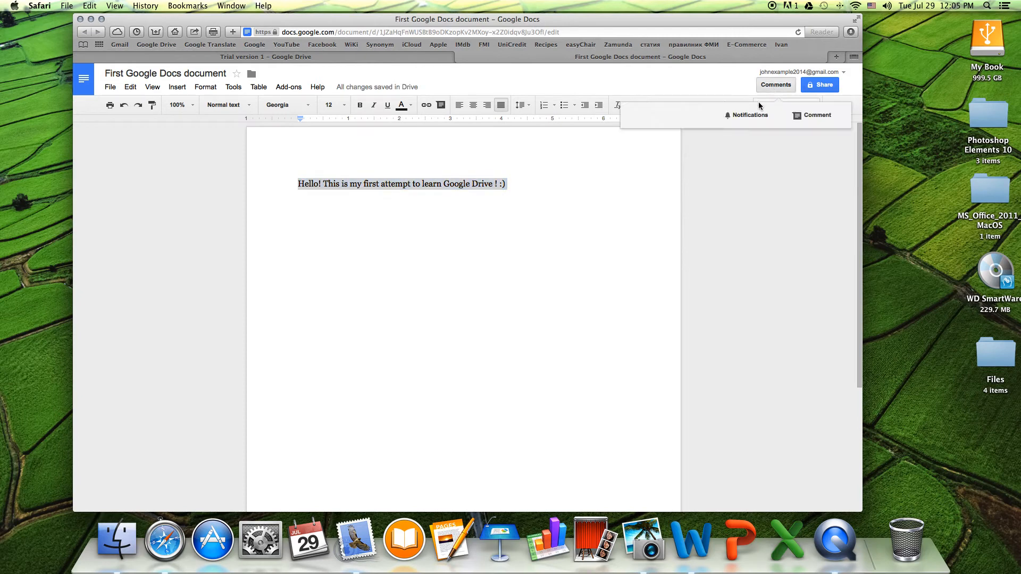
pyautogui.click(809, 112)
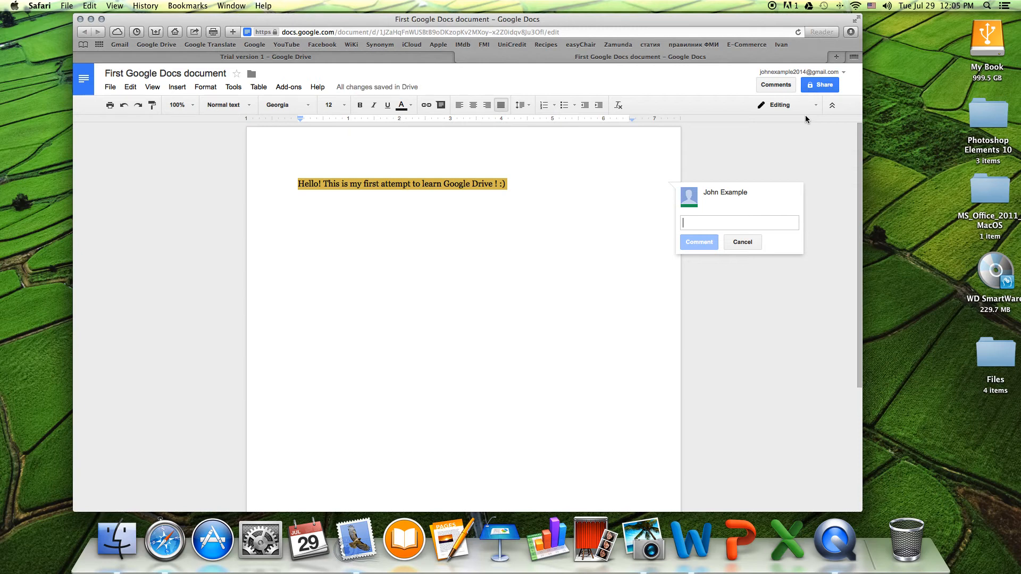
pyautogui.write('Great job,')
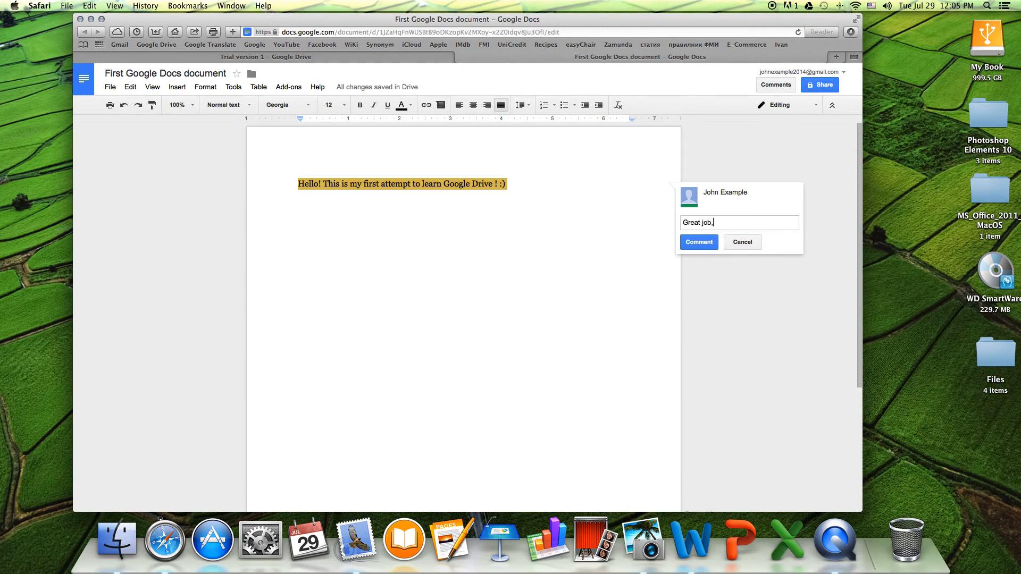
pyautogui.write(' John! I can teach you a few m')
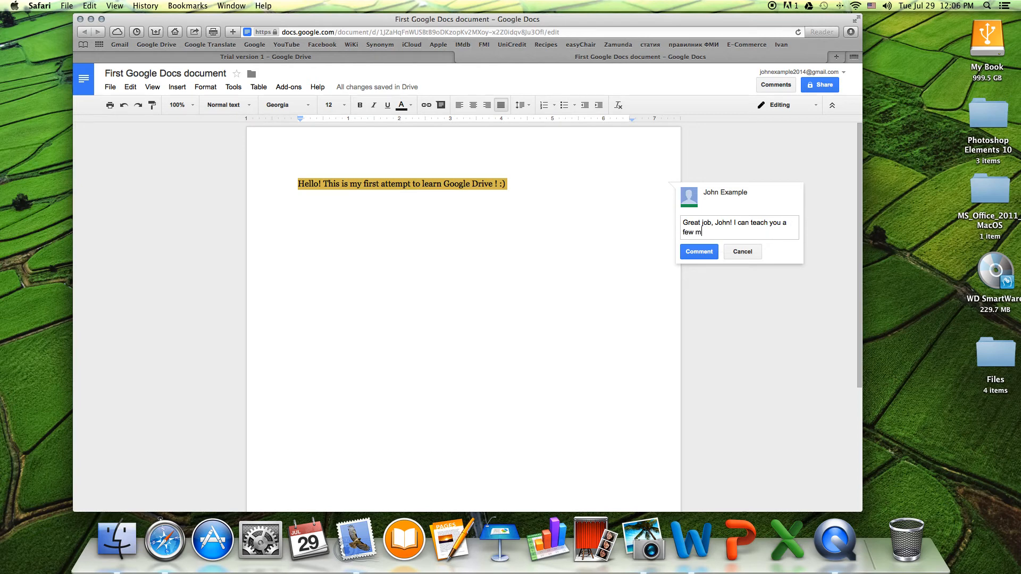
pyautogui.write('ore tricks too! :)')
pyautogui.click(707, 254)
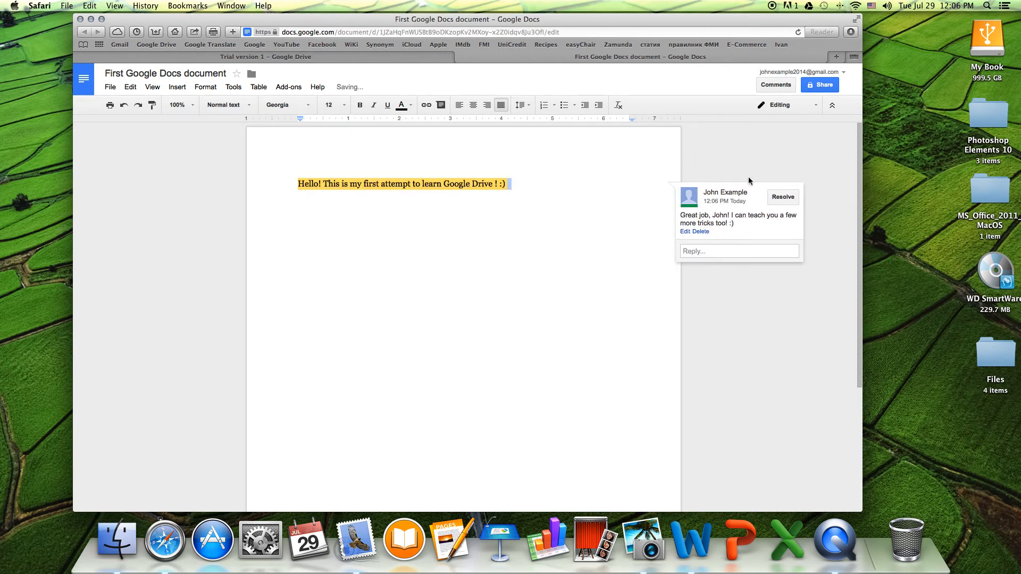
pyautogui.click(831, 85)
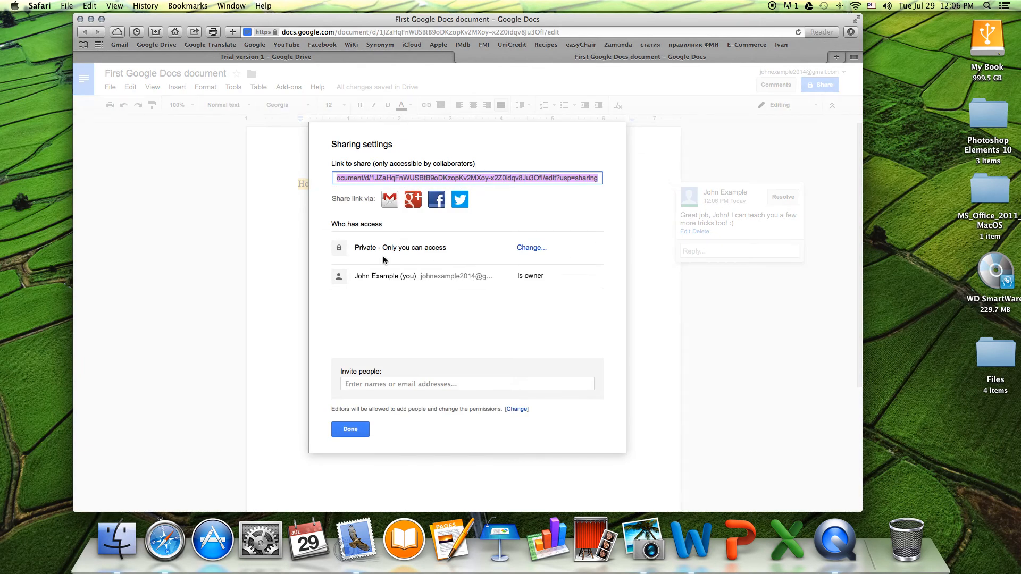
pyautogui.click(533, 249)
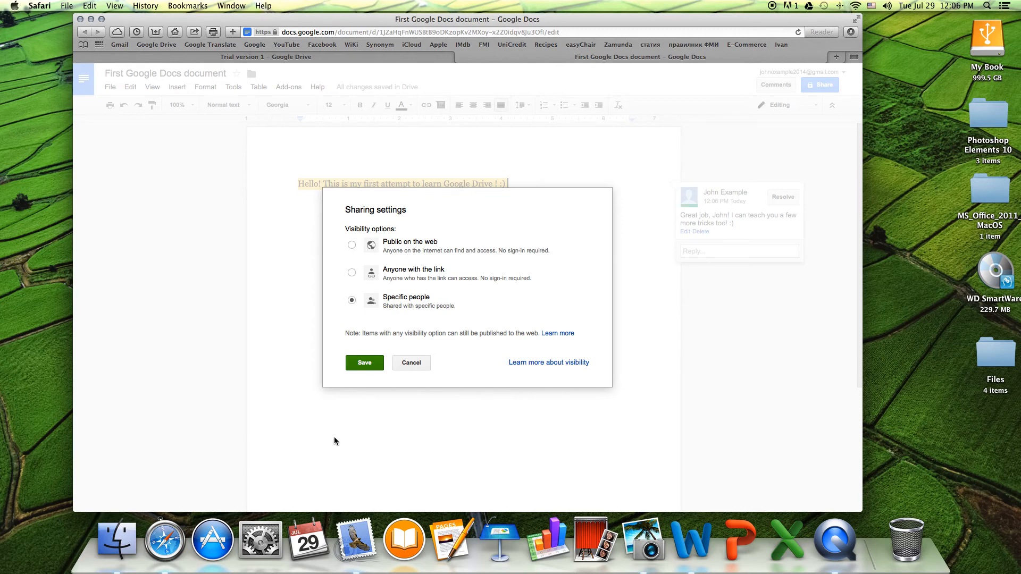
pyautogui.click(376, 363)
pyautogui.moveTo(353, 276); pyautogui.dragTo(525, 279)
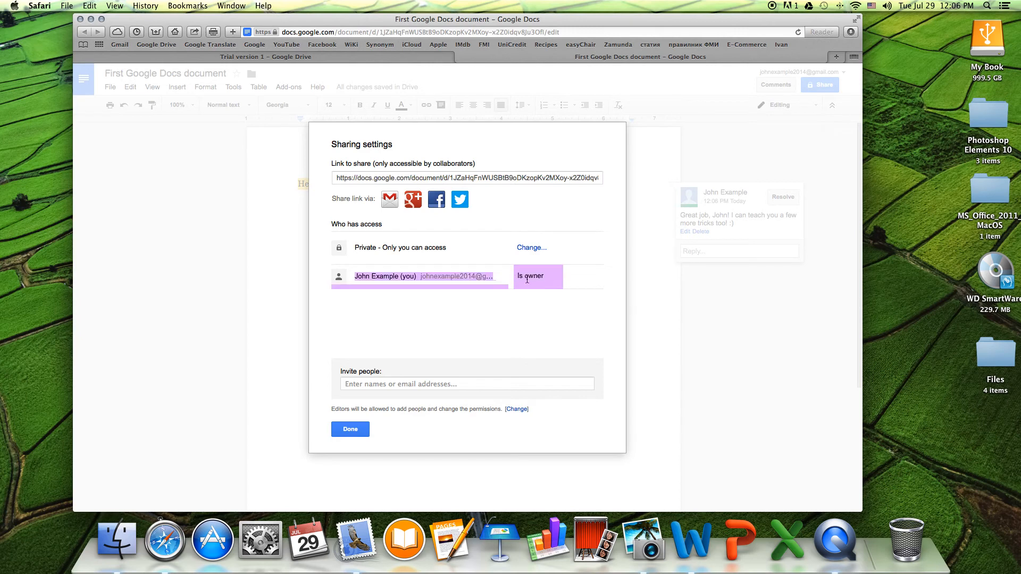
pyautogui.click(534, 304)
pyautogui.click(408, 390)
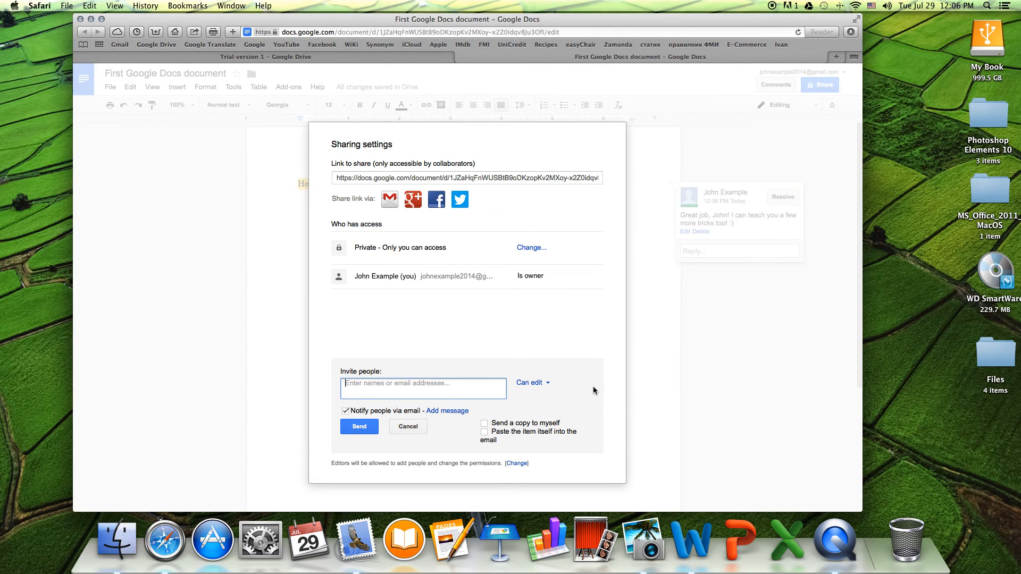
pyautogui.click(547, 384)
pyautogui.click(550, 403)
pyautogui.click(547, 384)
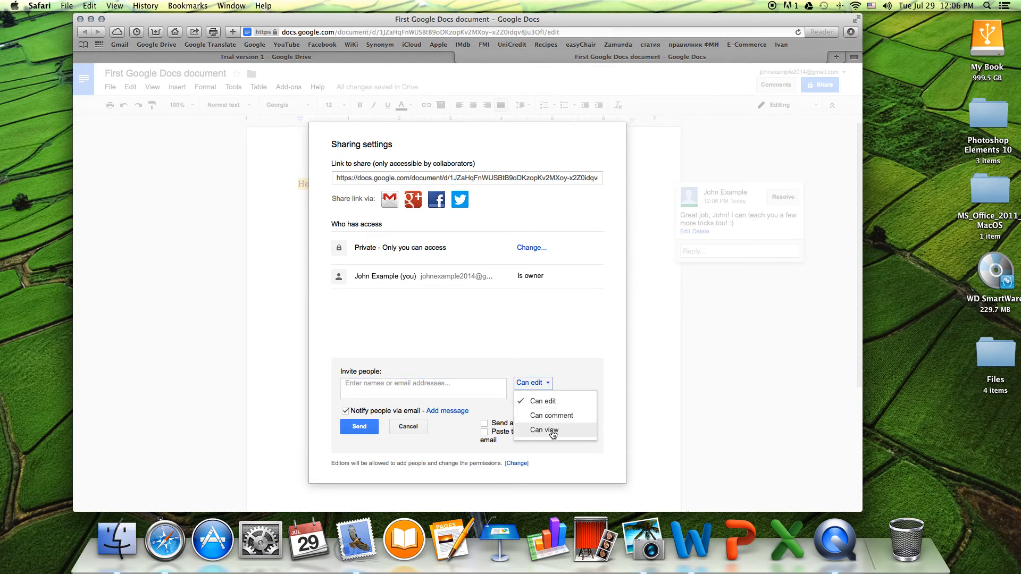
pyautogui.click(471, 430)
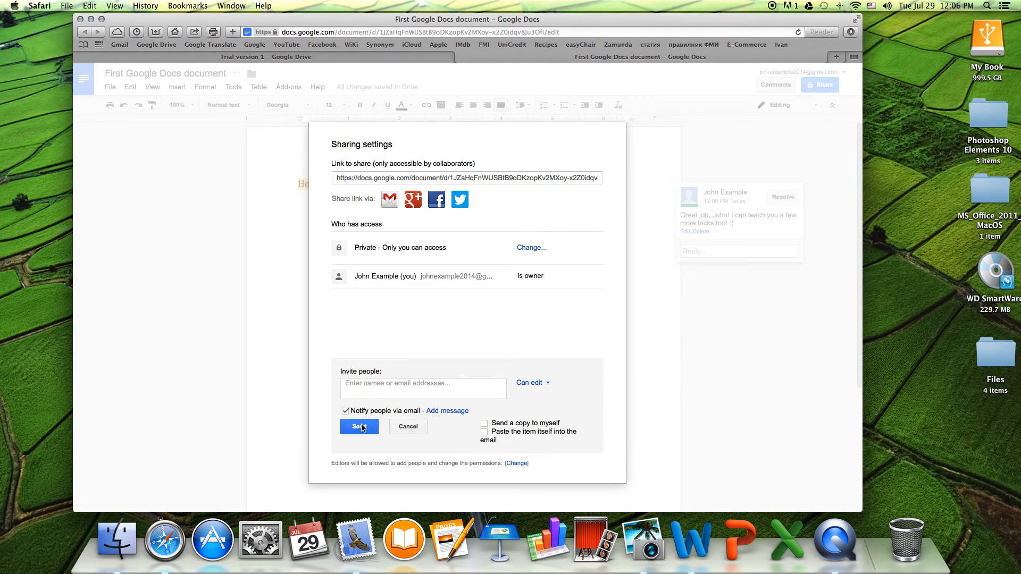
pyautogui.click(408, 426)
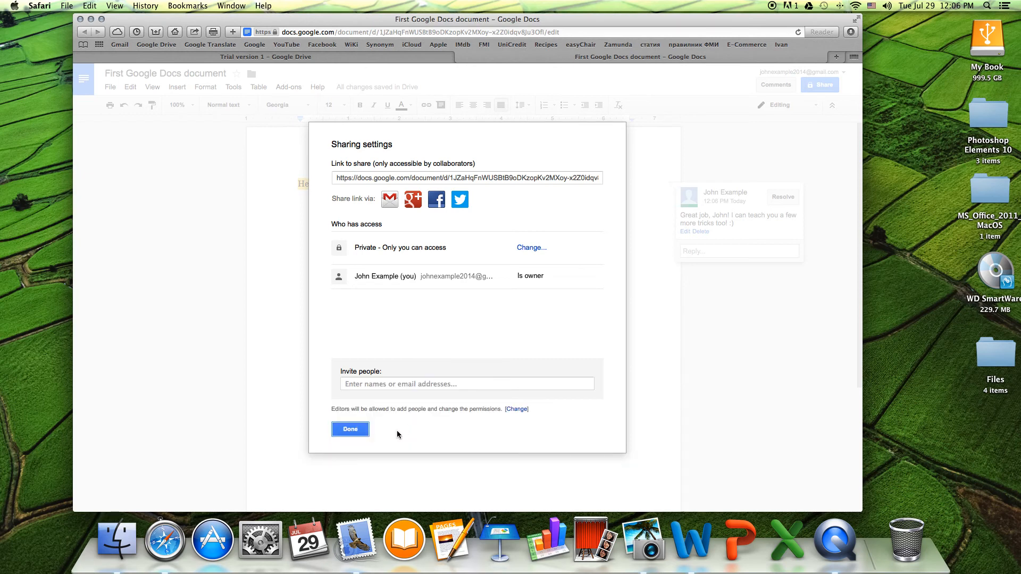
pyautogui.click(352, 432)
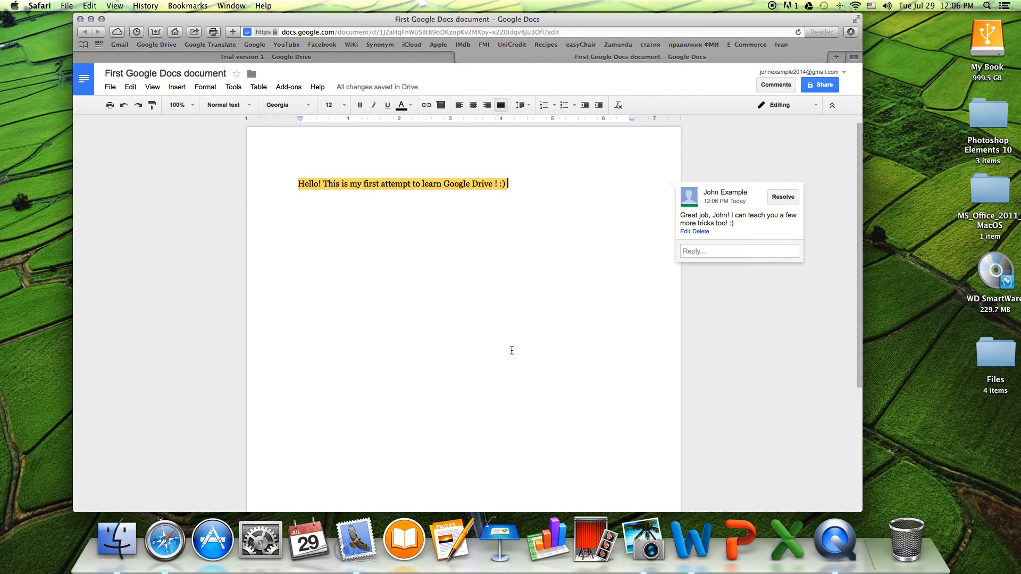
# - Return from Docs to Google Drive through the Google apps grid
pyautogui.click(90, 80)
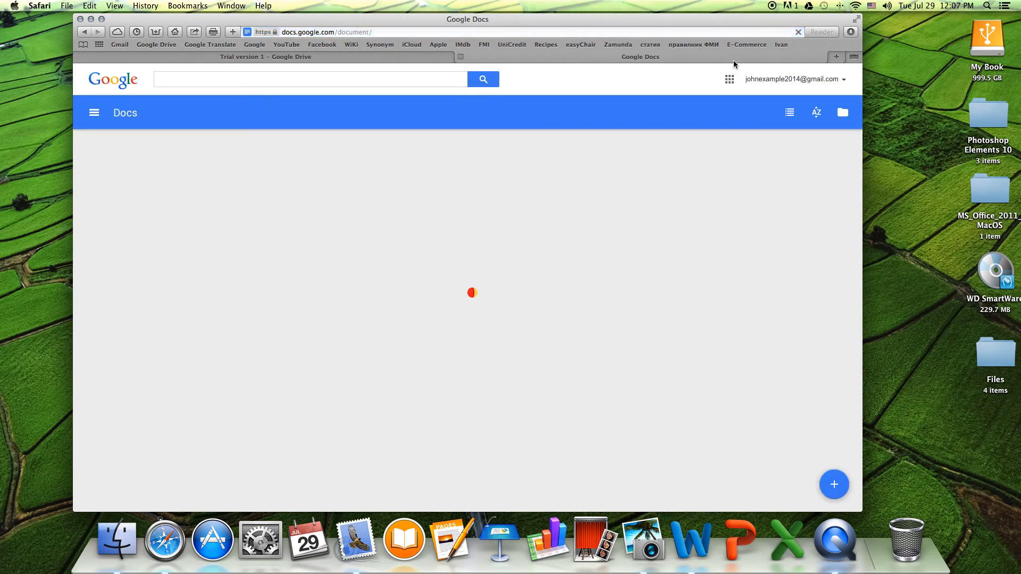
pyautogui.click(730, 79)
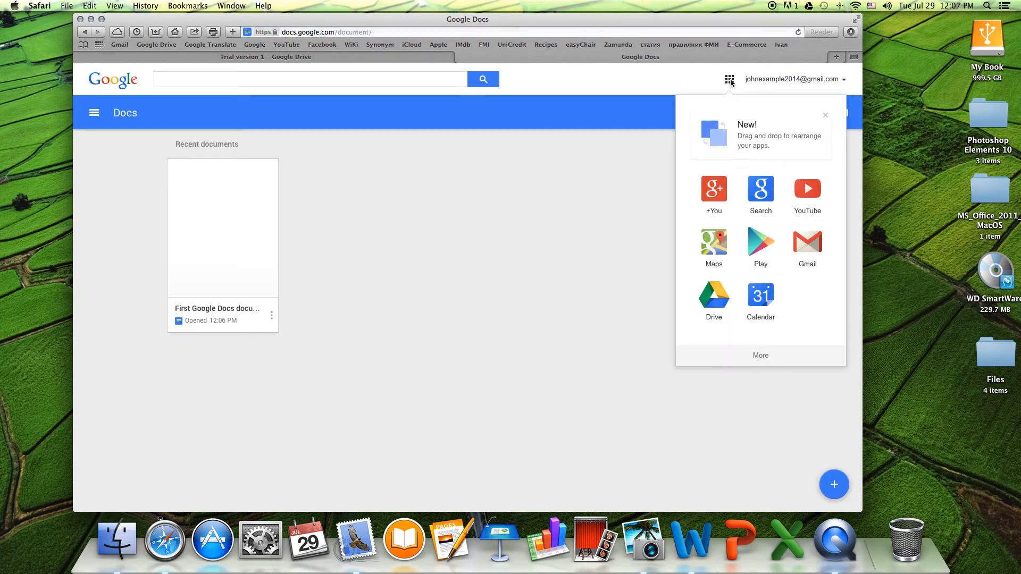
pyautogui.click(715, 292)
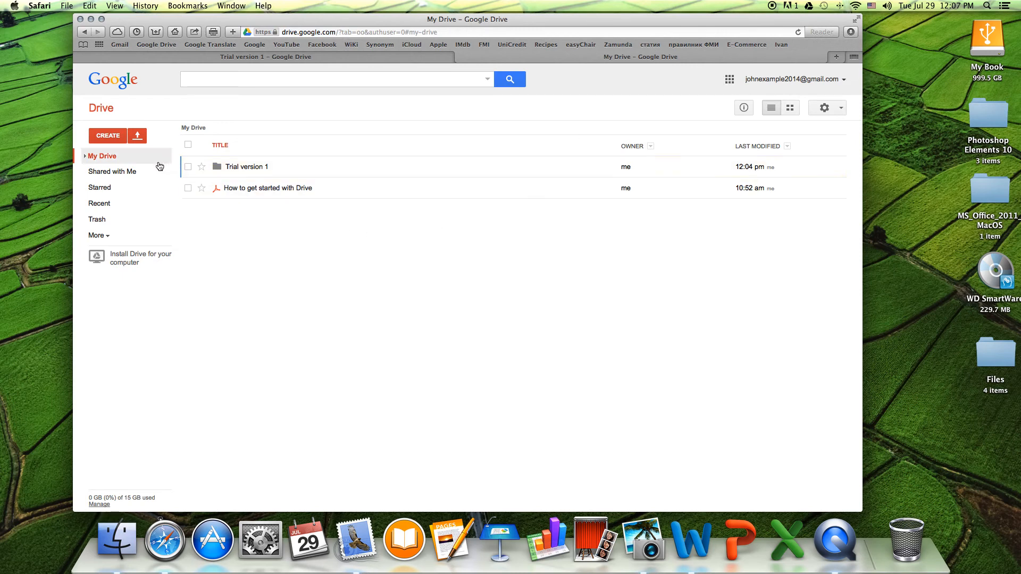
pyautogui.click(108, 137)
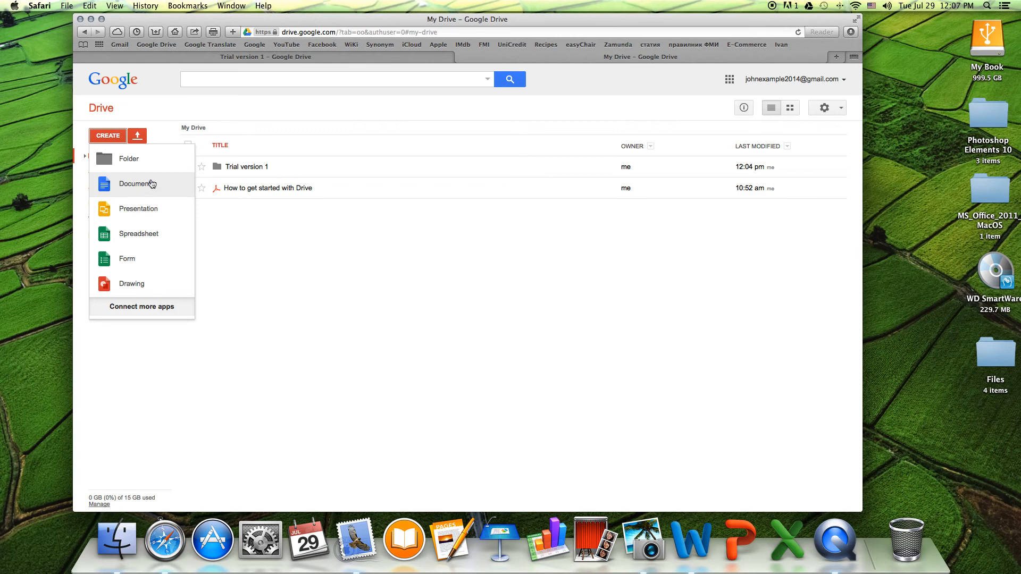
pyautogui.click(392, 304)
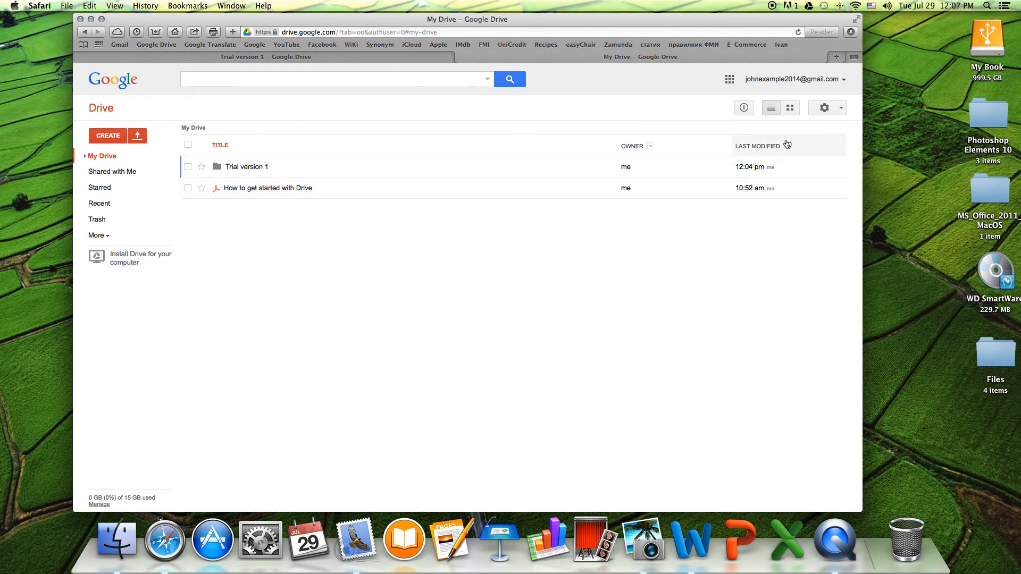
# - Switch My Drive to grid view and glance at the settings menu
pyautogui.click(791, 107)
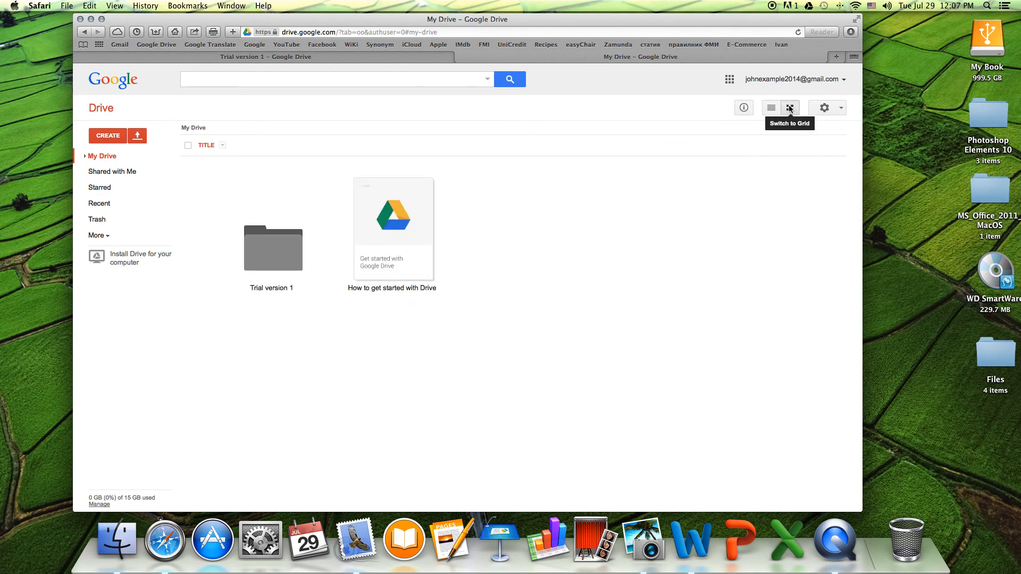
pyautogui.click(825, 108)
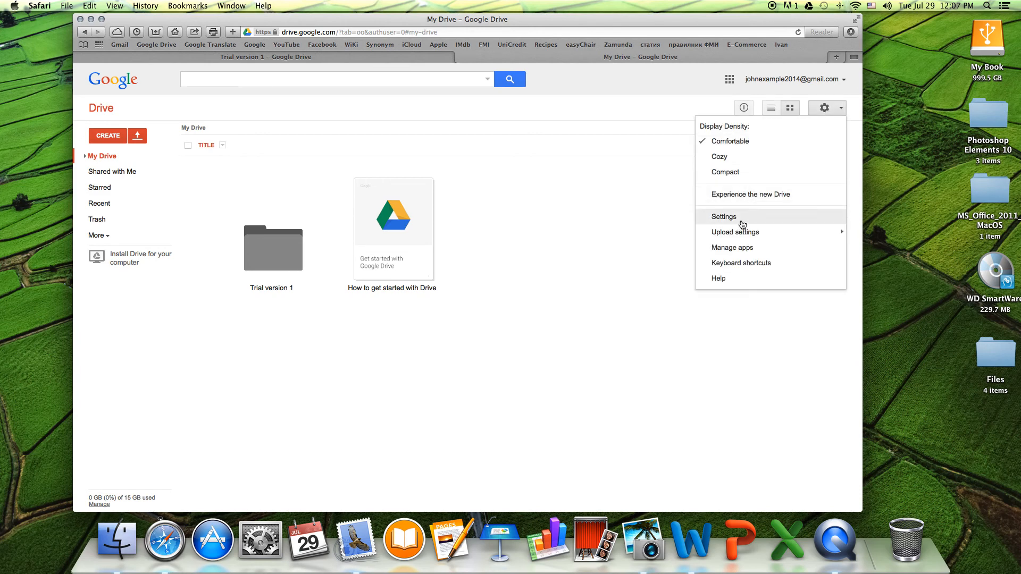
pyautogui.click(673, 307)
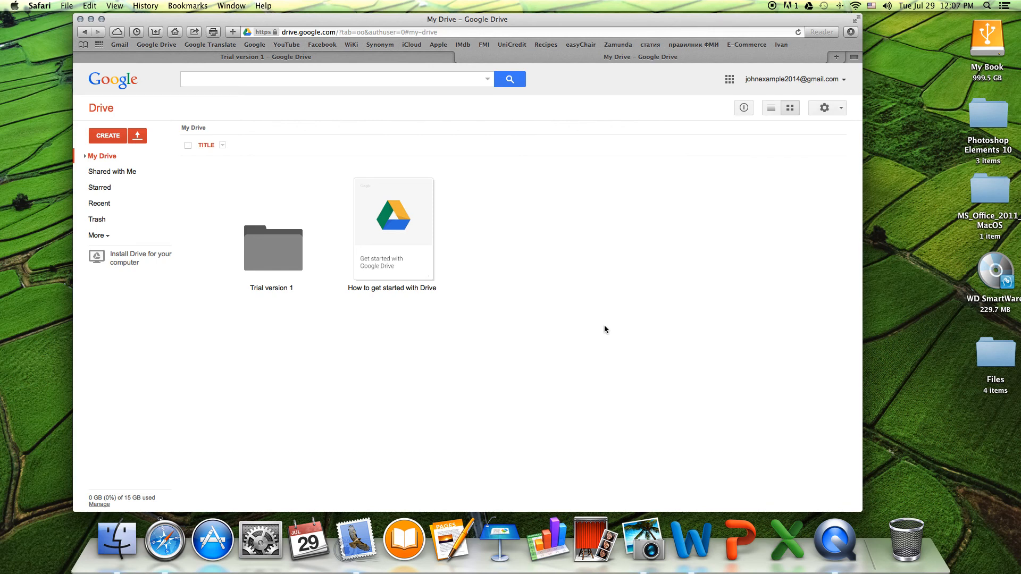